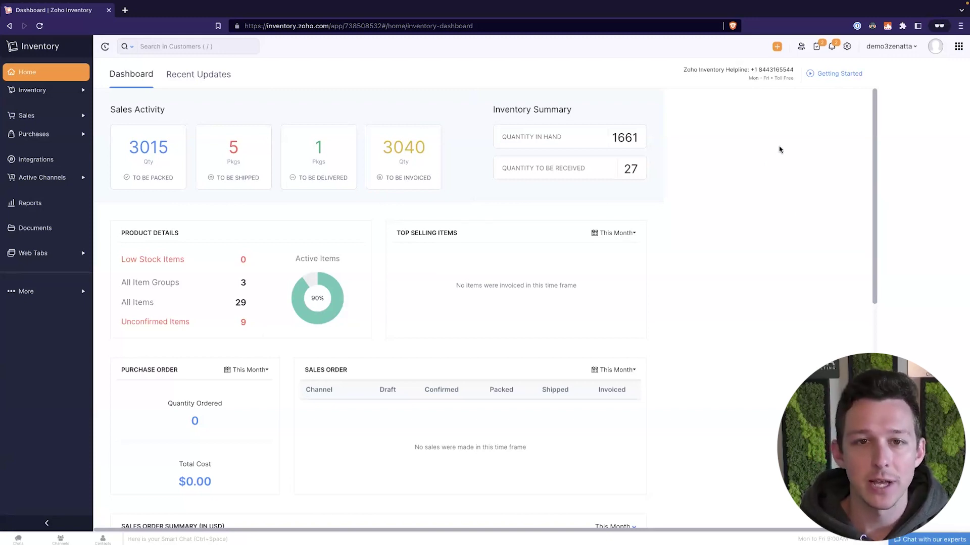
# Open the Settings panel with the gear icon in the top bar
pyautogui.click(848, 50)
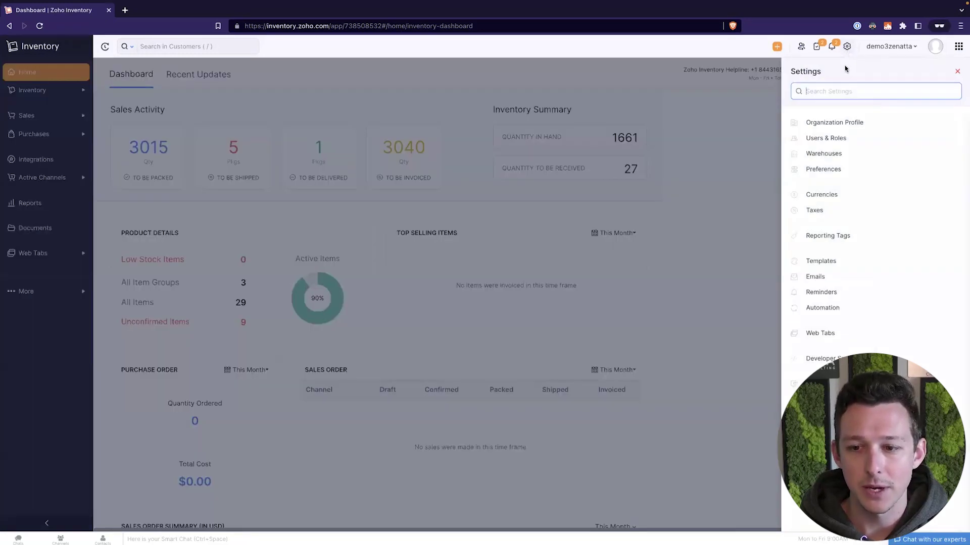
# Open Items preferences and Configure Advanced Inventory Tracking, which tracks Invoices, Sales Receipts, Bills & Credit Notes
pyautogui.click(835, 171)
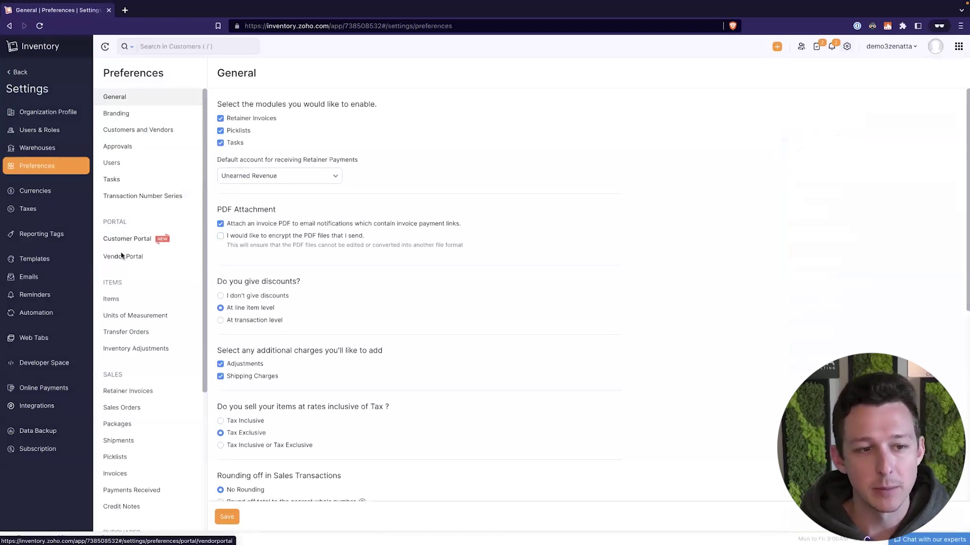
pyautogui.click(126, 303)
pyautogui.scroll(-3, 324, 267)
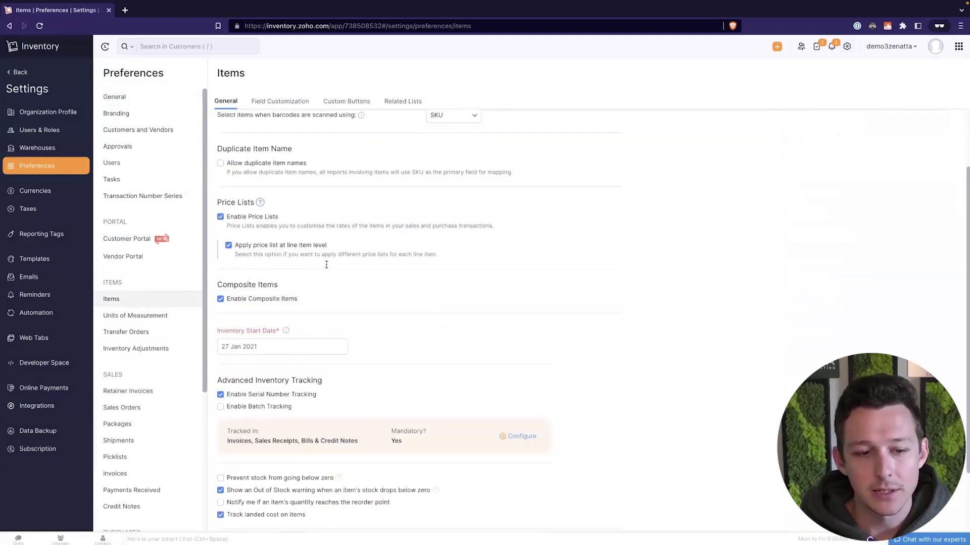
pyautogui.scroll(-3, 326, 264)
pyautogui.moveTo(215, 303); pyautogui.dragTo(334, 303)
pyautogui.click(334, 303)
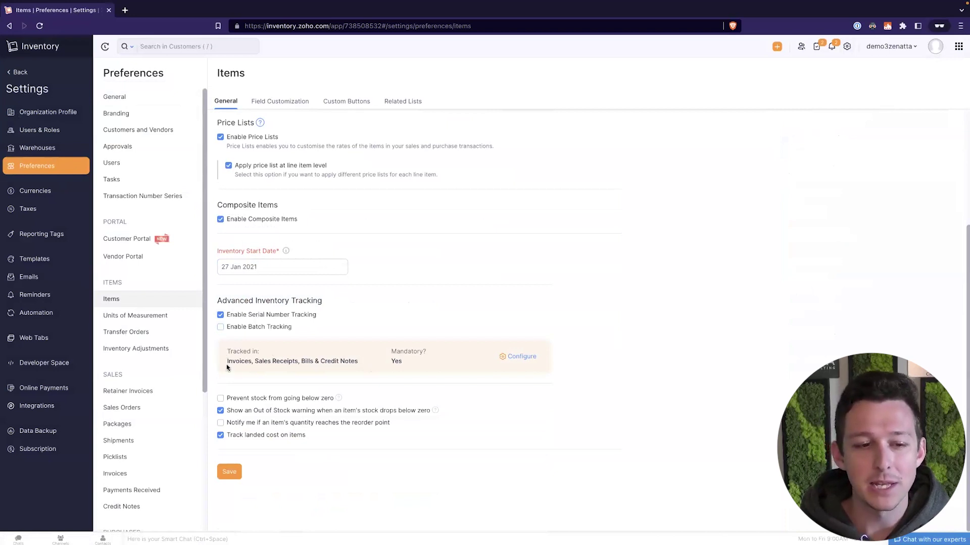
pyautogui.moveTo(301, 362); pyautogui.dragTo(311, 362)
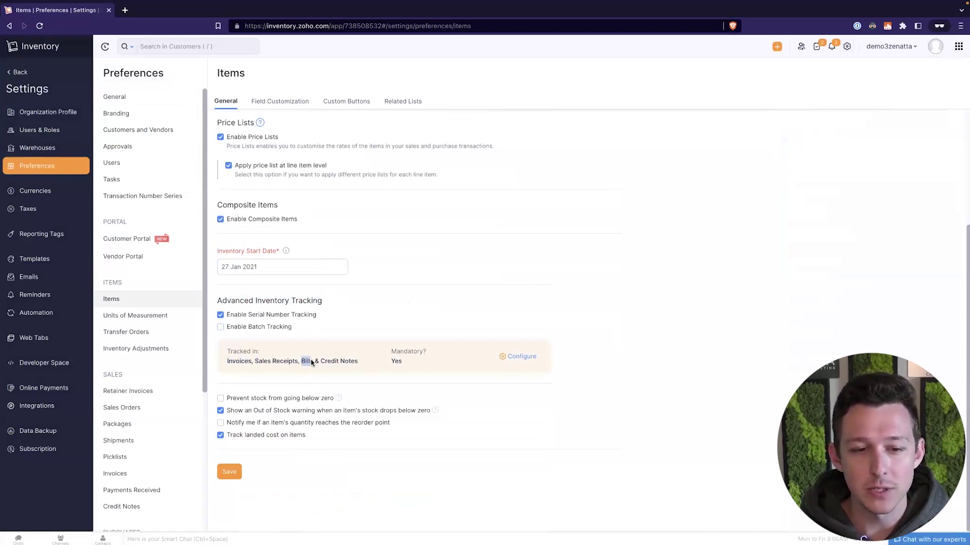
pyautogui.click(312, 362)
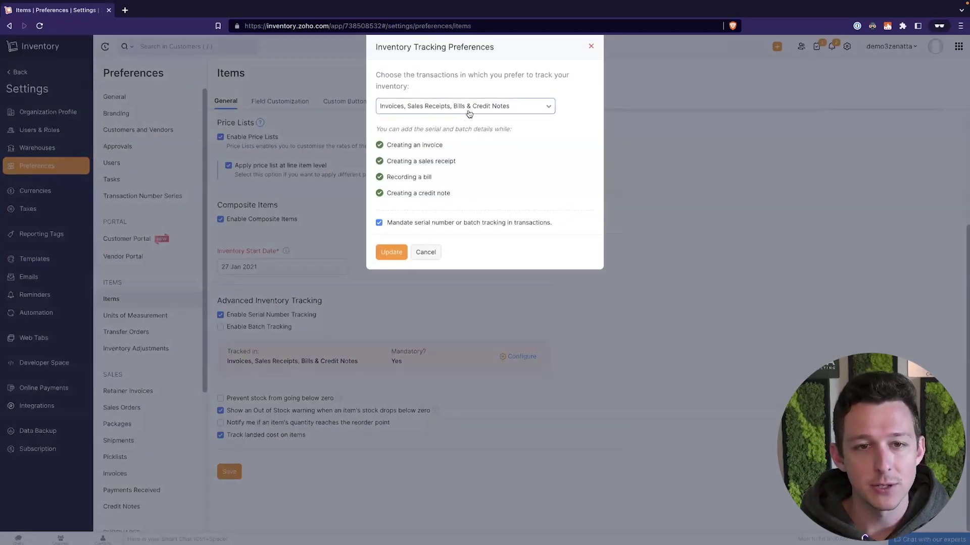
# Review the tracked-transaction choices, cancel without changes, and go back to the dashboard
pyautogui.click(466, 110)
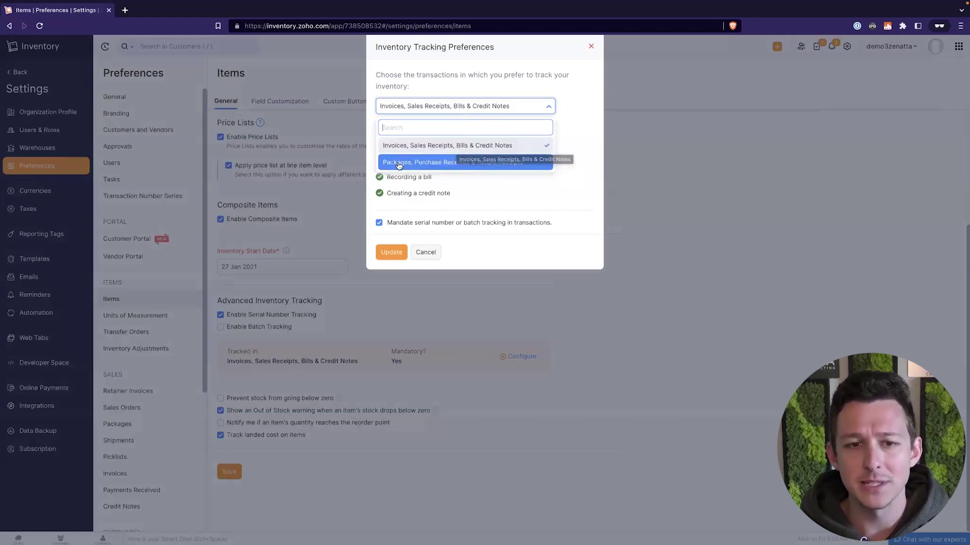
pyautogui.click(423, 252)
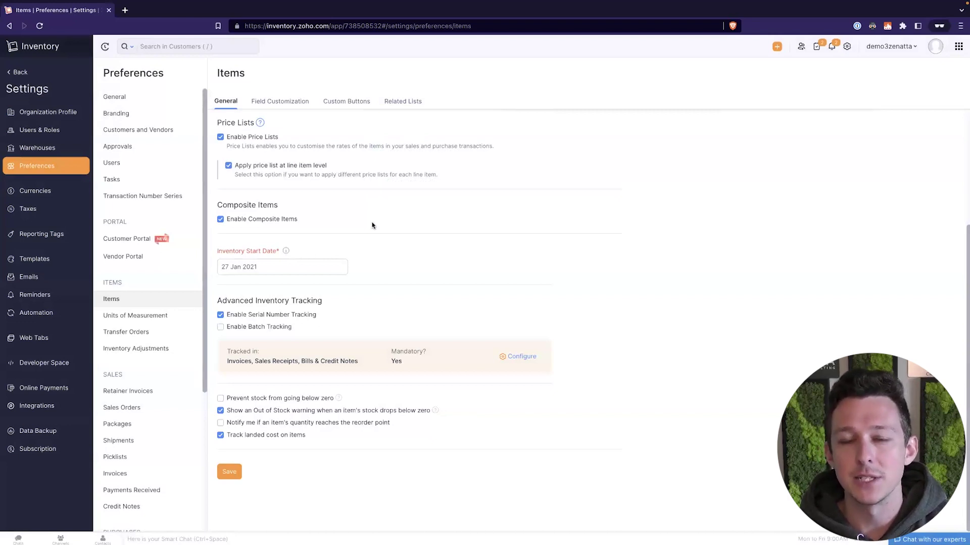
pyautogui.click(20, 72)
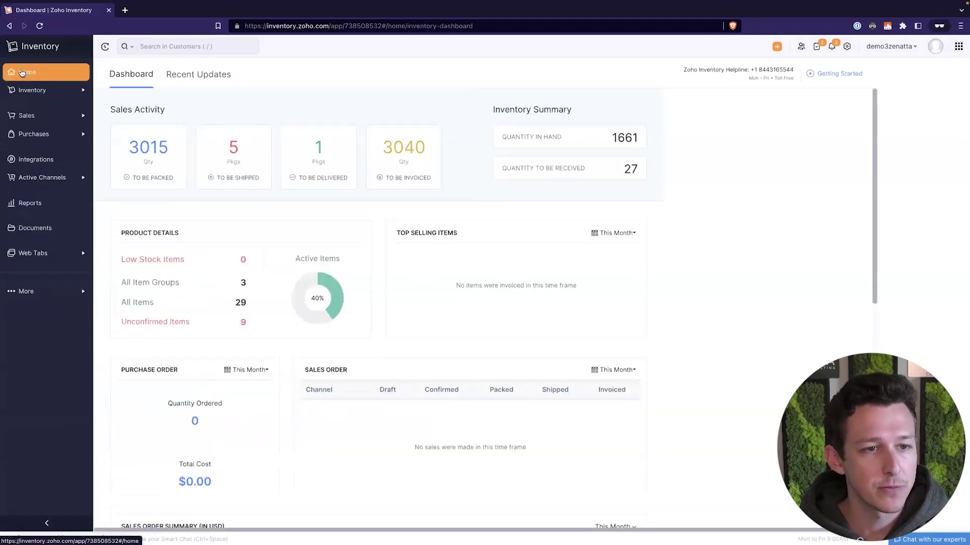
# Start a new item under Inventory > Items named 'Serialized Item Example'
pyautogui.click(41, 100)
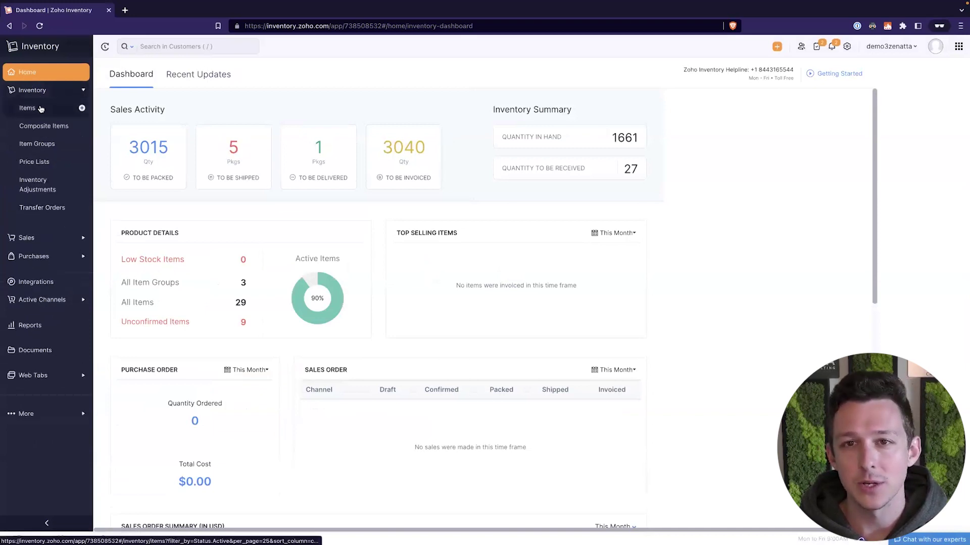
pyautogui.click(41, 109)
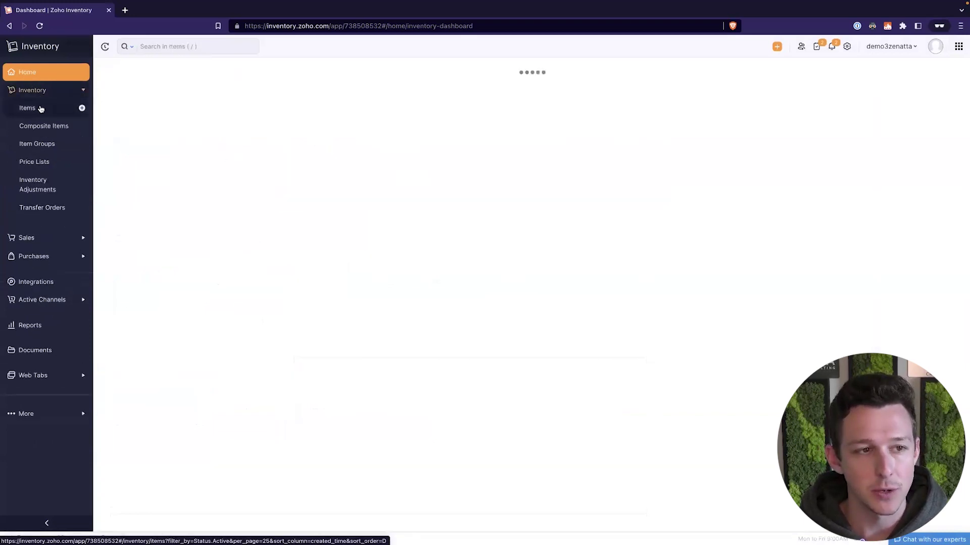
pyautogui.click(881, 76)
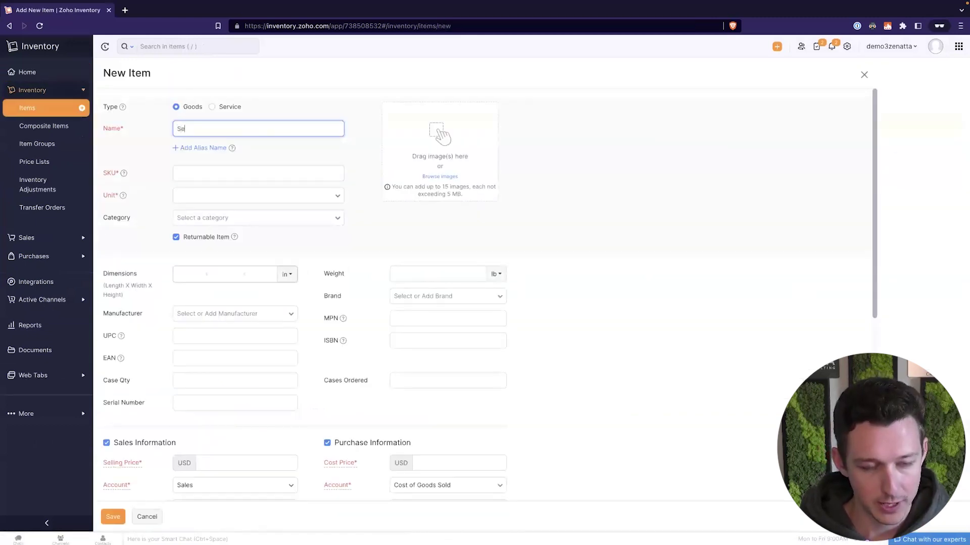
pyautogui.write('Serialized Item Example')
# Give the item SKU SIE-123 and set its unit to Units
pyautogui.click(278, 170)
pyautogui.write('SIE-123')
pyautogui.click(259, 195)
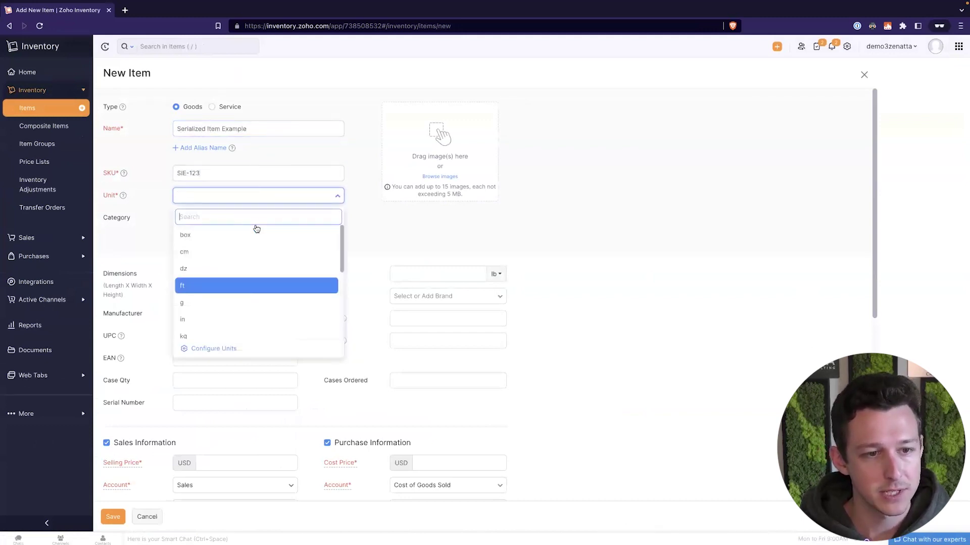
pyautogui.scroll(-2, 252, 263)
pyautogui.click(240, 293)
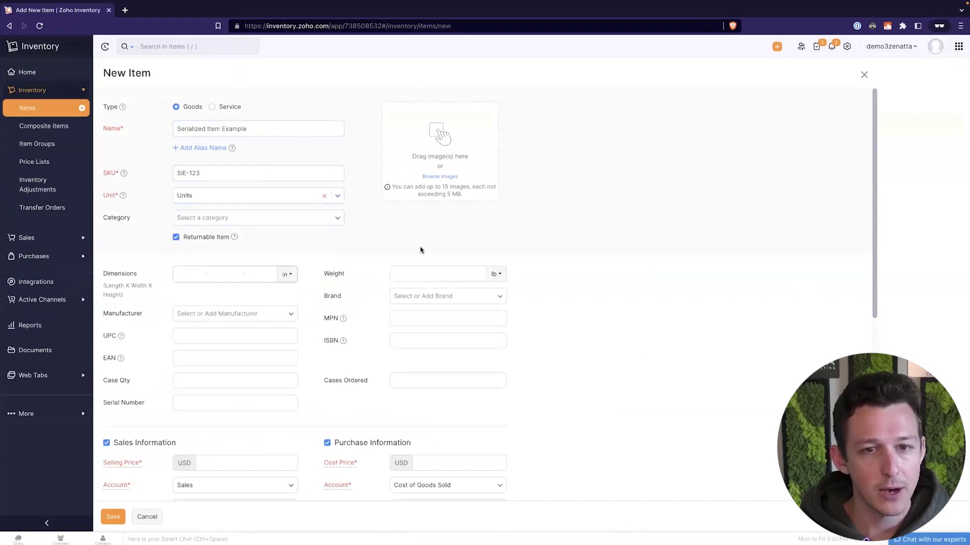
pyautogui.scroll(-1, 681, 282)
pyautogui.scroll(-6, 680, 283)
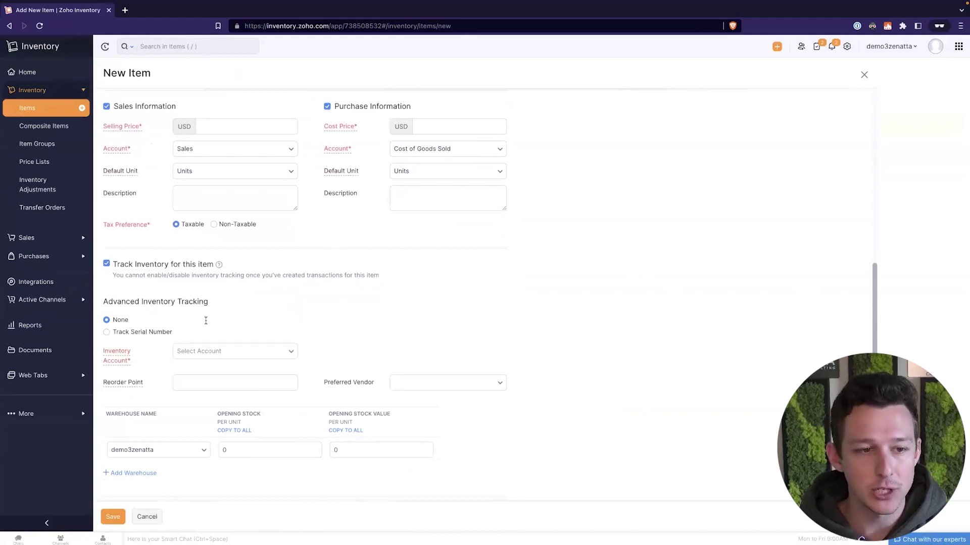
# Set the selling price to 100 and the cost price to 50
pyautogui.click(266, 126)
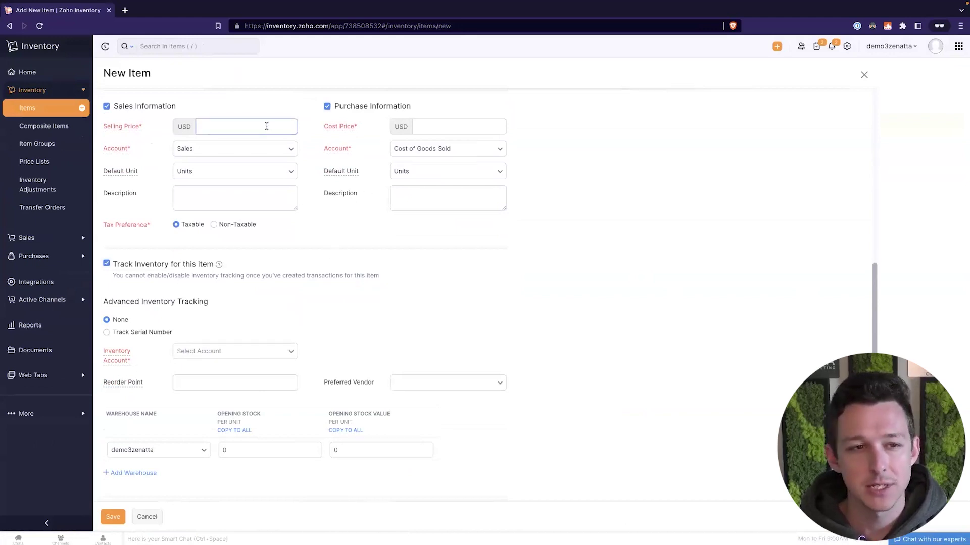
pyautogui.scroll(3, 227, 202)
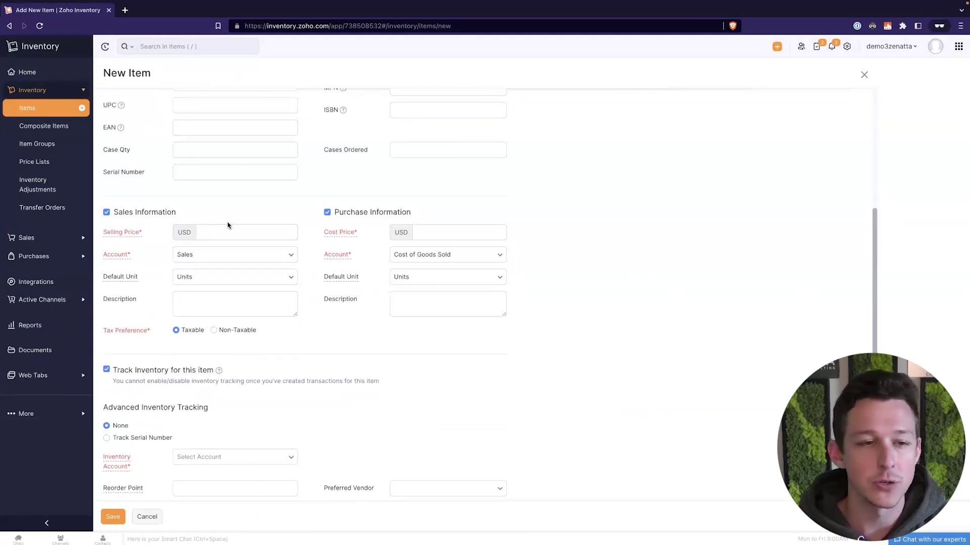
pyautogui.click(271, 231)
pyautogui.write('100')
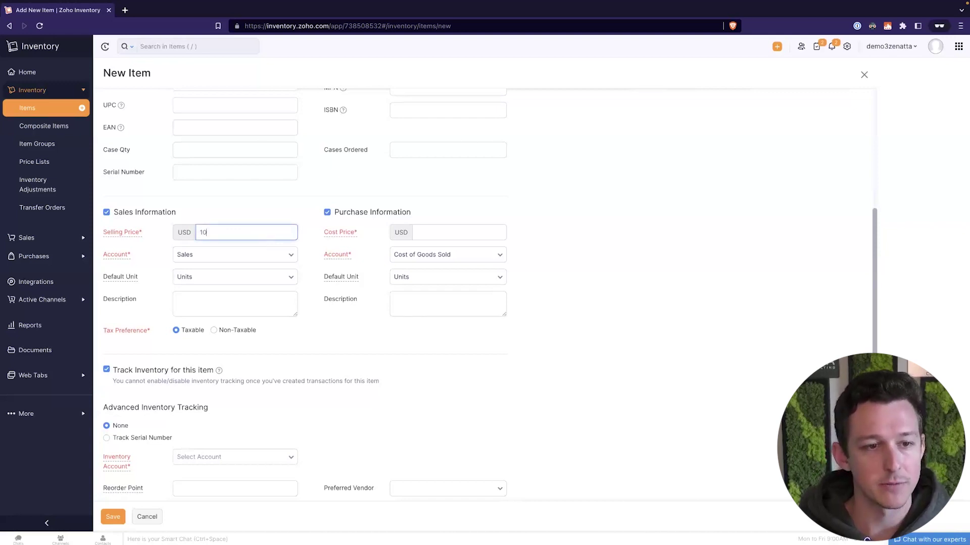
pyautogui.click(427, 228)
pyautogui.write('50')
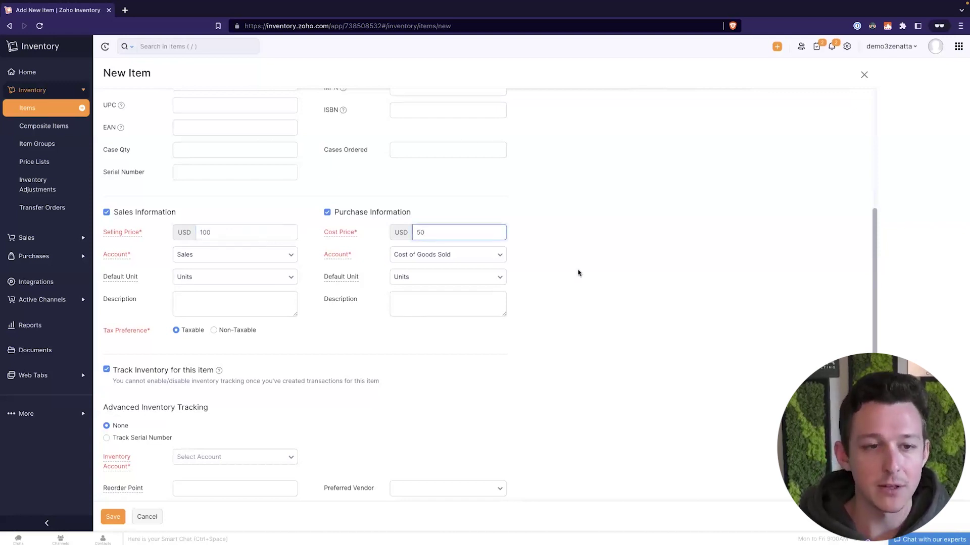
pyautogui.click(580, 274)
# Enable serial number tracking, choose the Finished Goods inventory account, and set reorder point 5
pyautogui.scroll(-3, 354, 359)
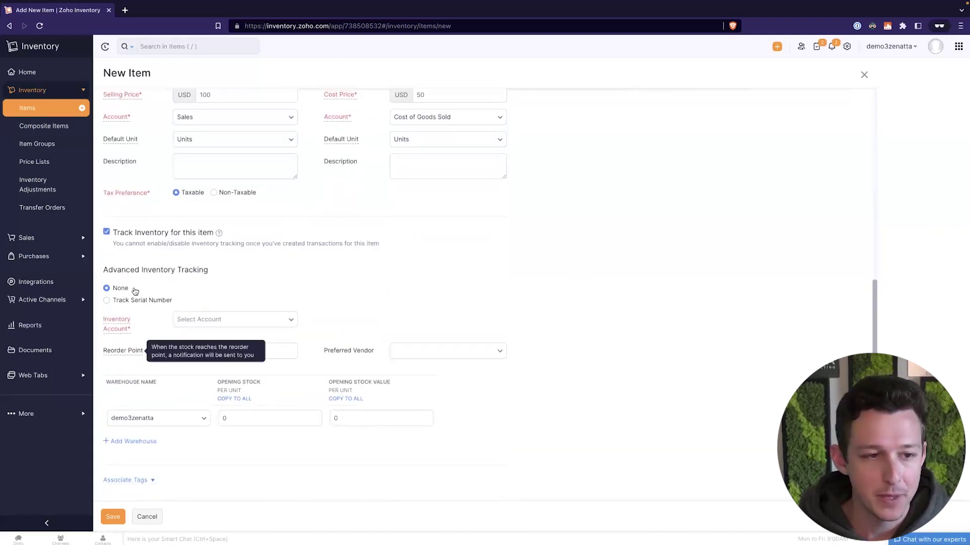
pyautogui.click(106, 301)
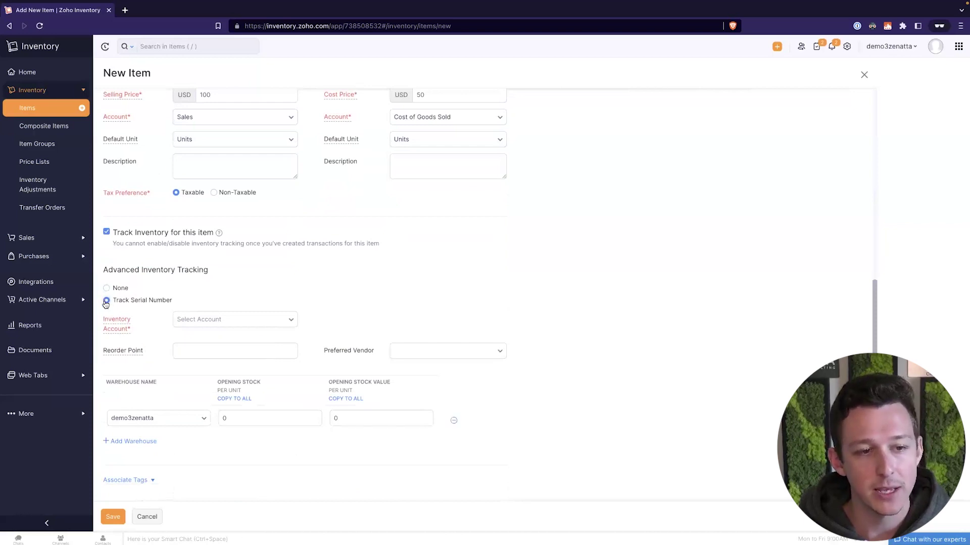
pyautogui.moveTo(174, 300); pyautogui.dragTo(113, 301)
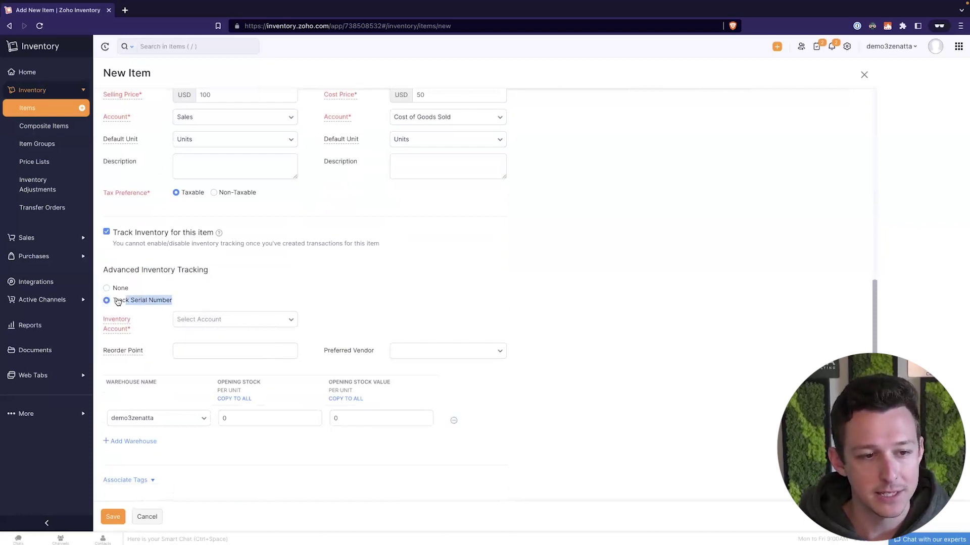
pyautogui.click(225, 289)
pyautogui.click(222, 320)
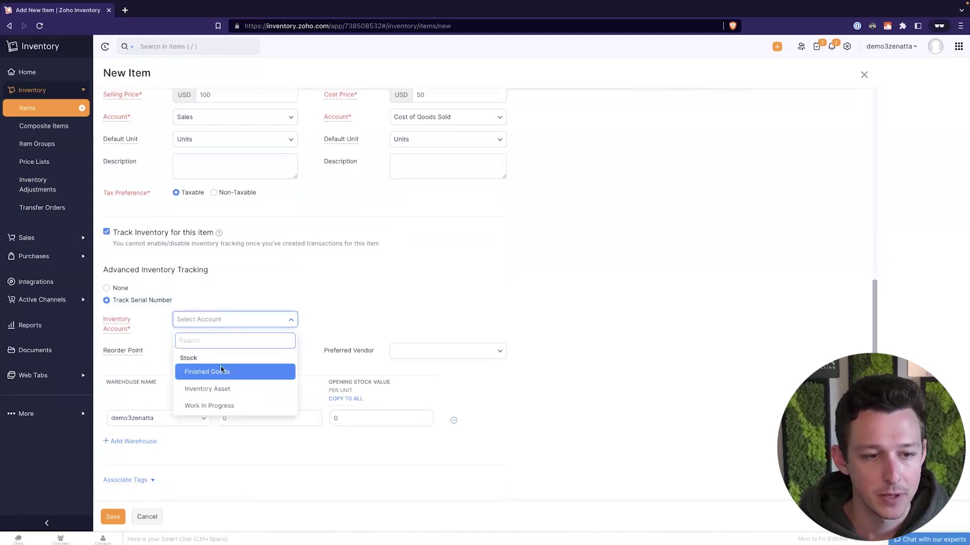
pyautogui.click(222, 373)
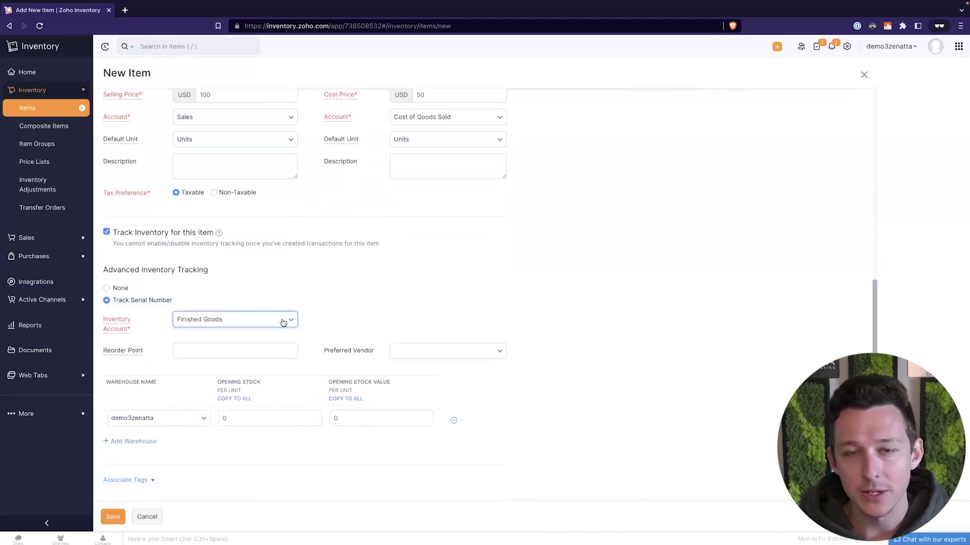
pyautogui.press('Tab')
pyautogui.write('5')
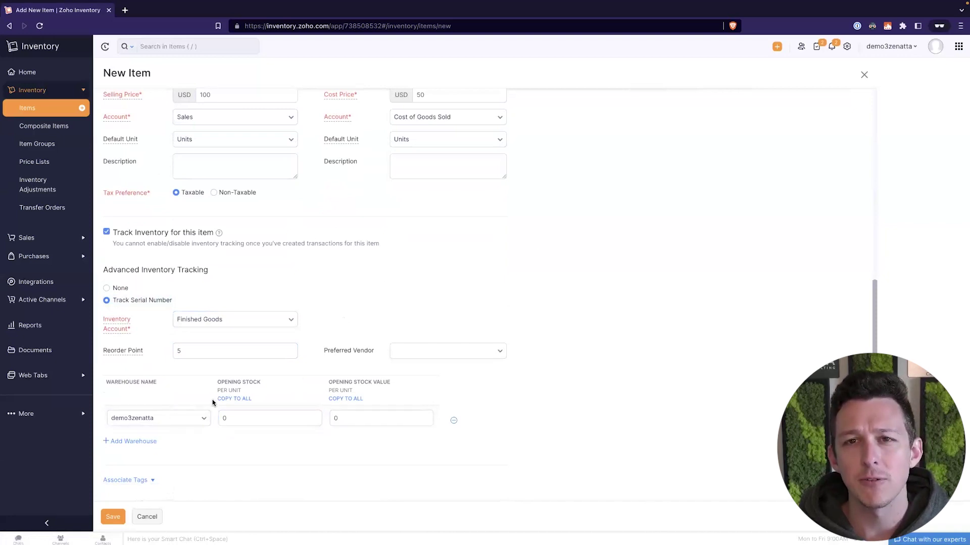
# Enter opening stock of 5 units valued at 50
pyautogui.click(244, 418)
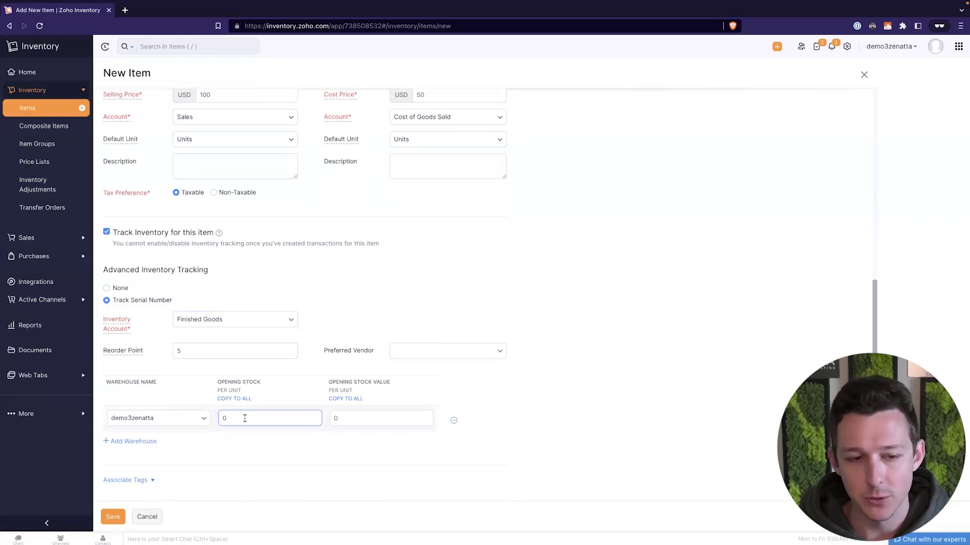
pyautogui.write('5')
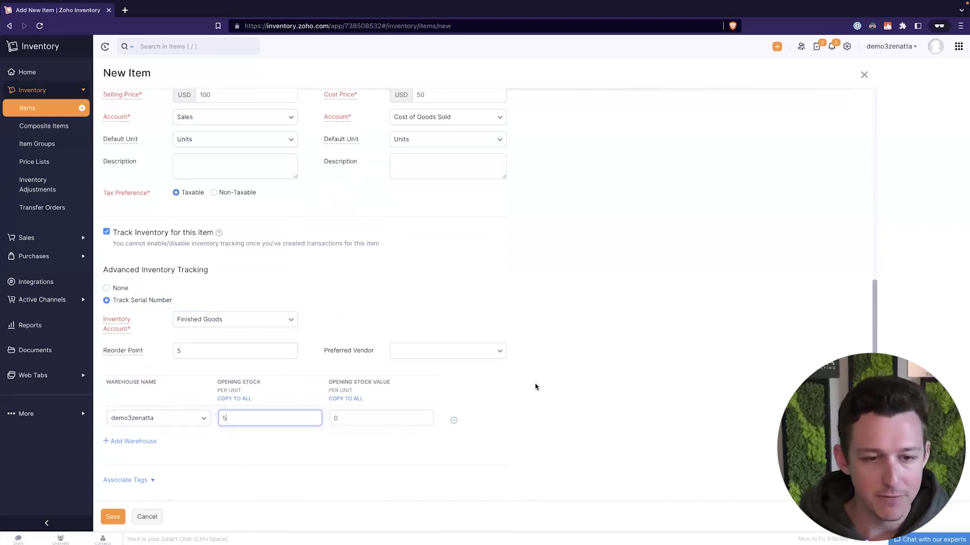
pyautogui.click(380, 421)
pyautogui.write('50')
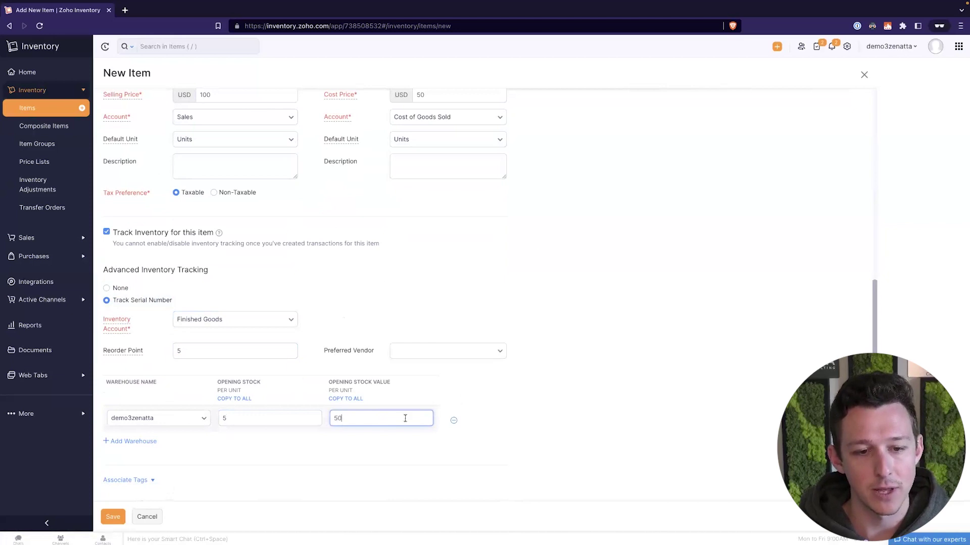
pyautogui.click(461, 397)
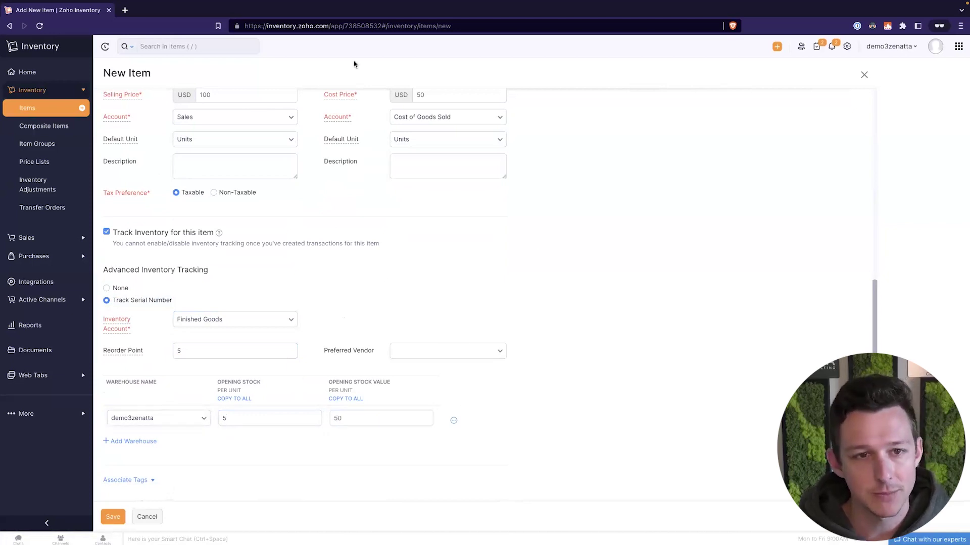
pyautogui.scroll(7, 313, 381)
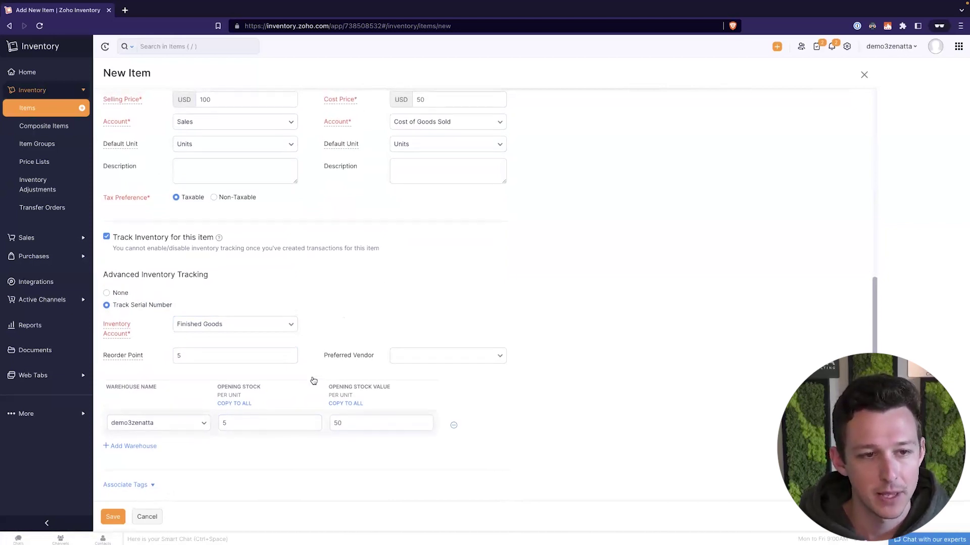
# Try saving the item, note the empty serial number error, and locate the warehouse's serial entry
pyautogui.click(112, 517)
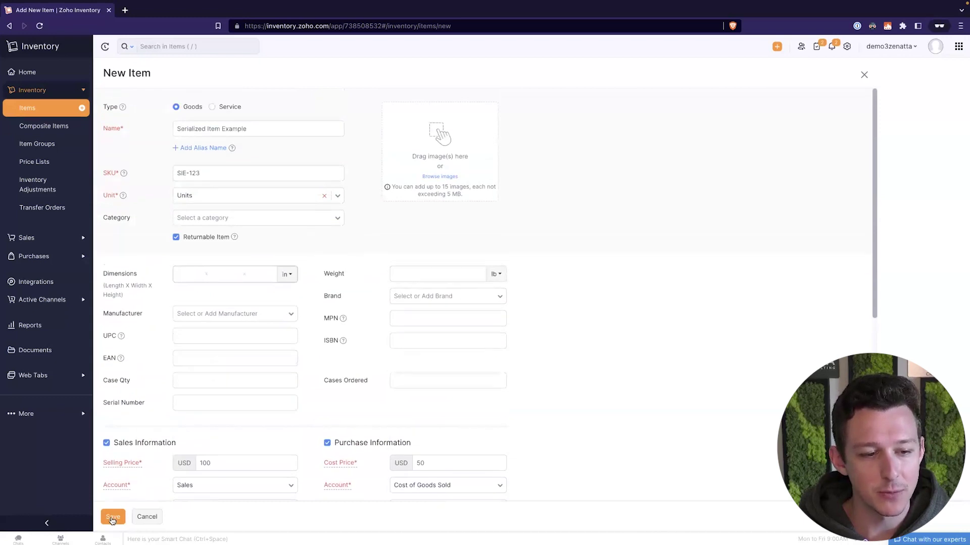
pyautogui.moveTo(274, 109); pyautogui.dragTo(273, 109)
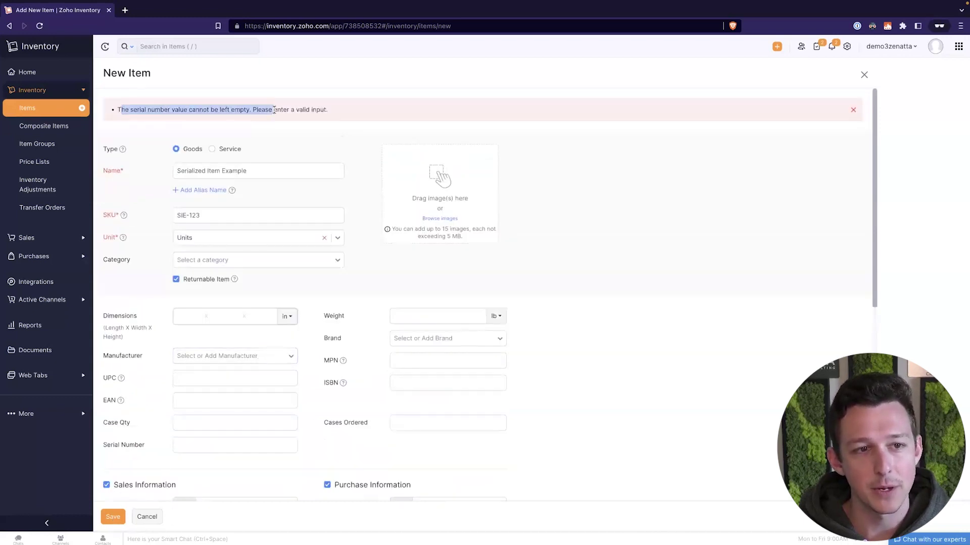
pyautogui.click(274, 110)
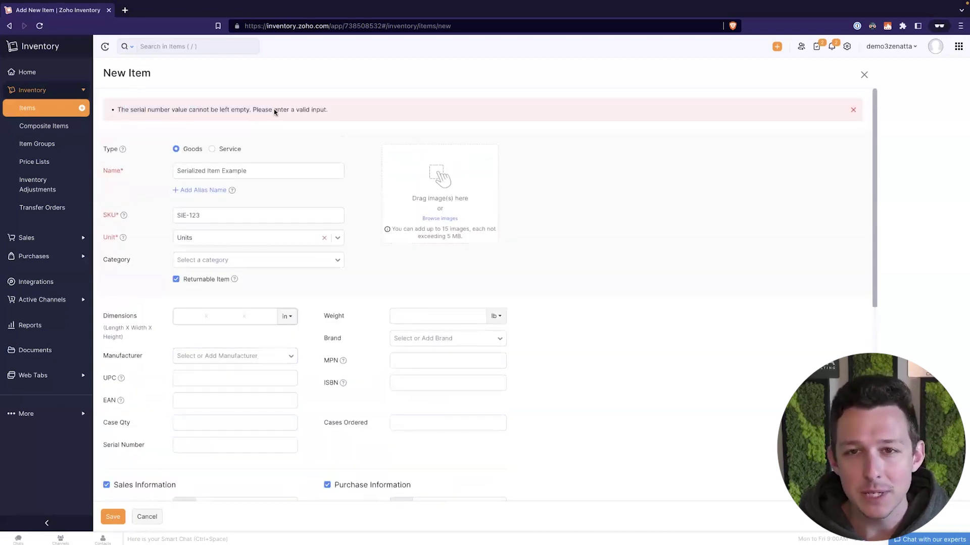
pyautogui.scroll(-8, 274, 109)
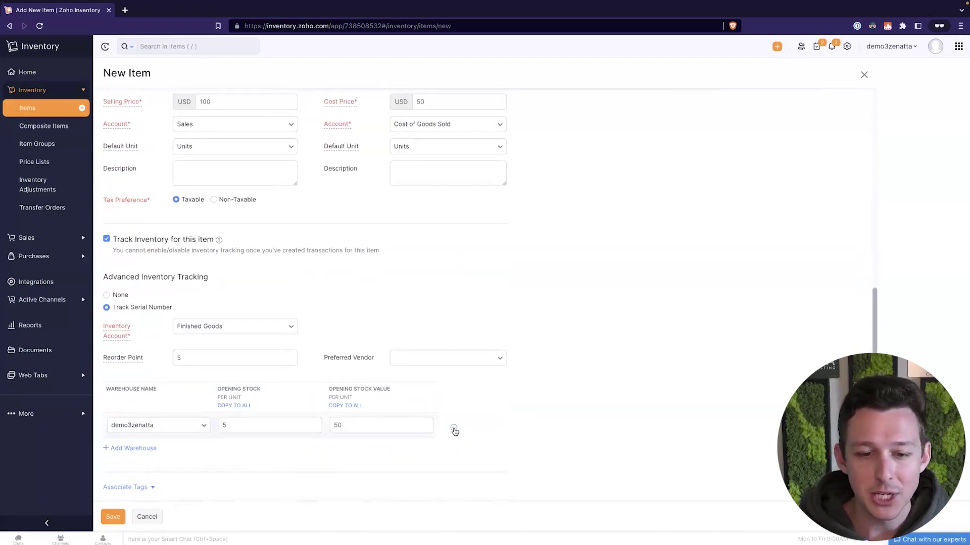
pyautogui.moveTo(454, 430)
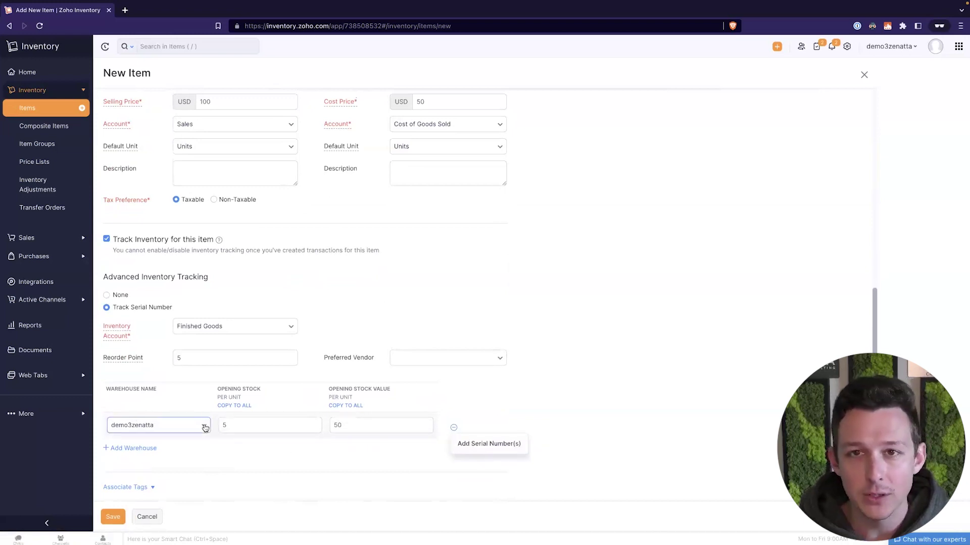
# Enter opening-stock serials 1, 2, 3, 4 and 5, then save the item with 5 on hand
pyautogui.click(489, 444)
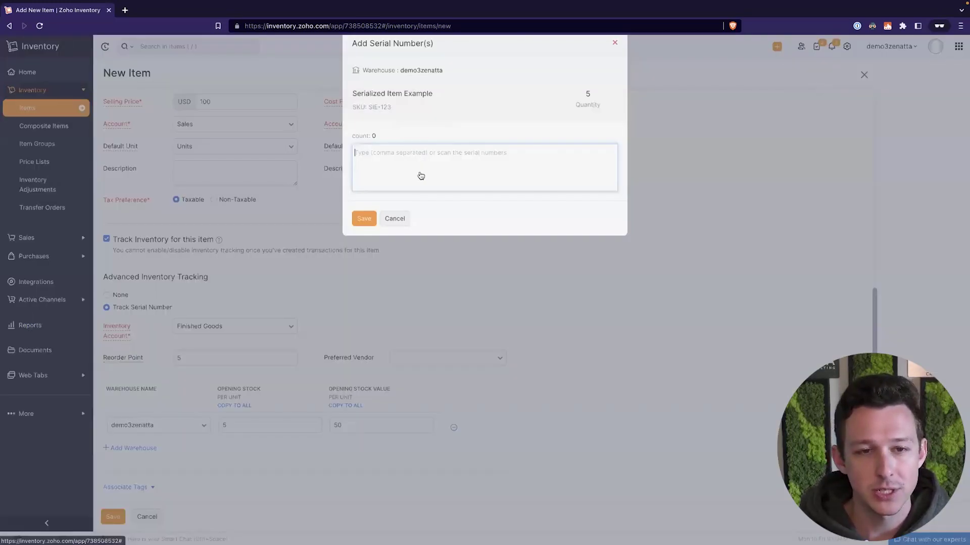
pyautogui.write('1')
pyautogui.press('Return')
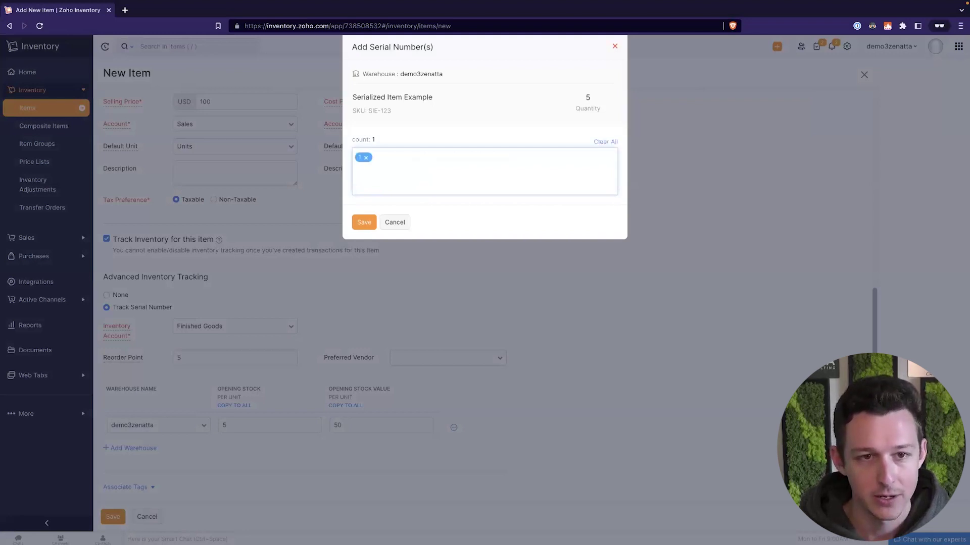
pyautogui.write('2')
pyautogui.press('Return')
pyautogui.write('3')
pyautogui.press('Return')
pyautogui.write('4')
pyautogui.press('Return')
pyautogui.write('5')
pyautogui.press('Return')
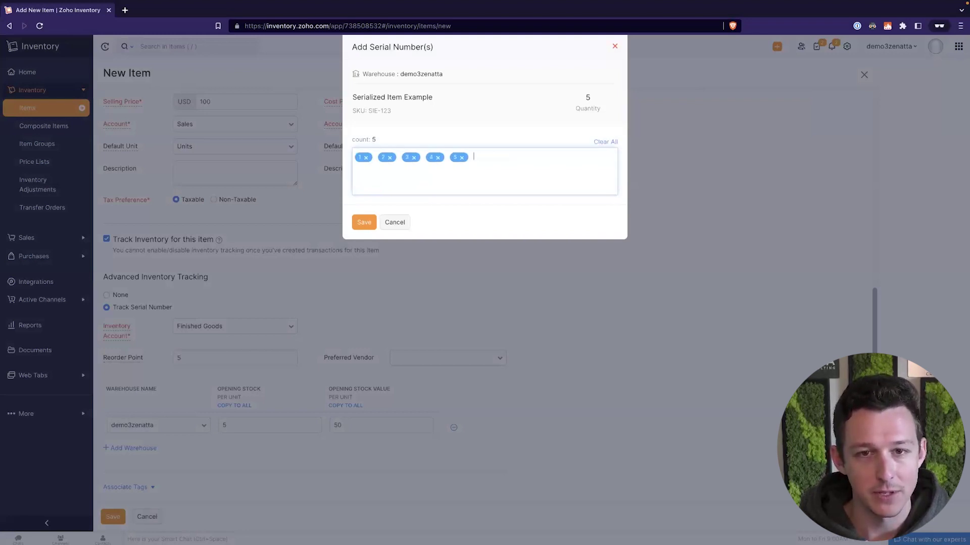
pyautogui.click(365, 222)
pyautogui.click(395, 429)
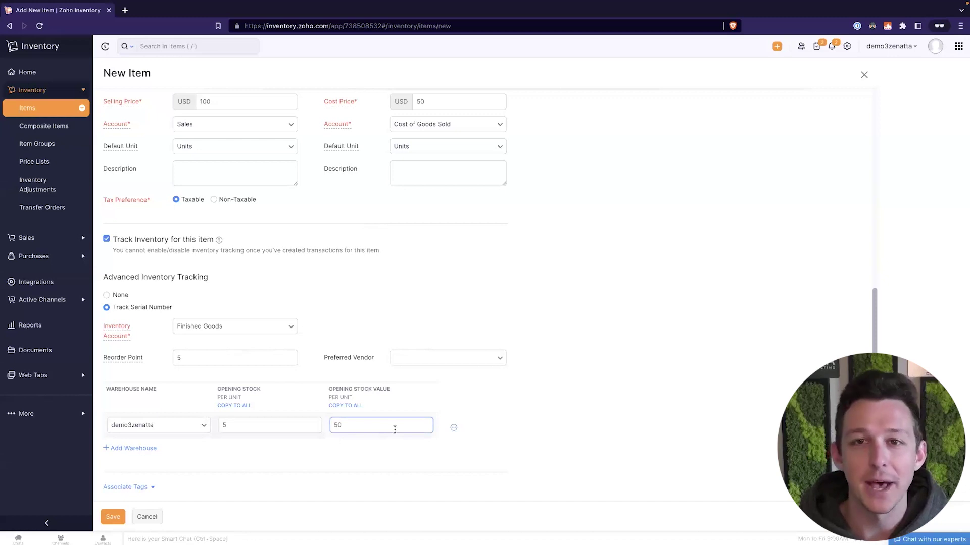
pyautogui.click(111, 520)
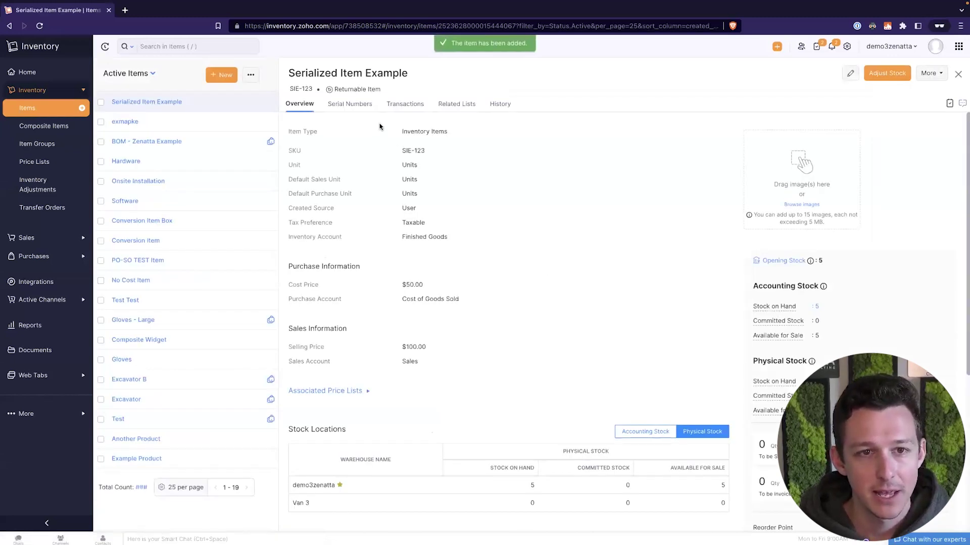
# Check the Serial Numbers tab listing 1–5 and view serial 1's transaction history
pyautogui.moveTo(288, 71); pyautogui.dragTo(391, 68)
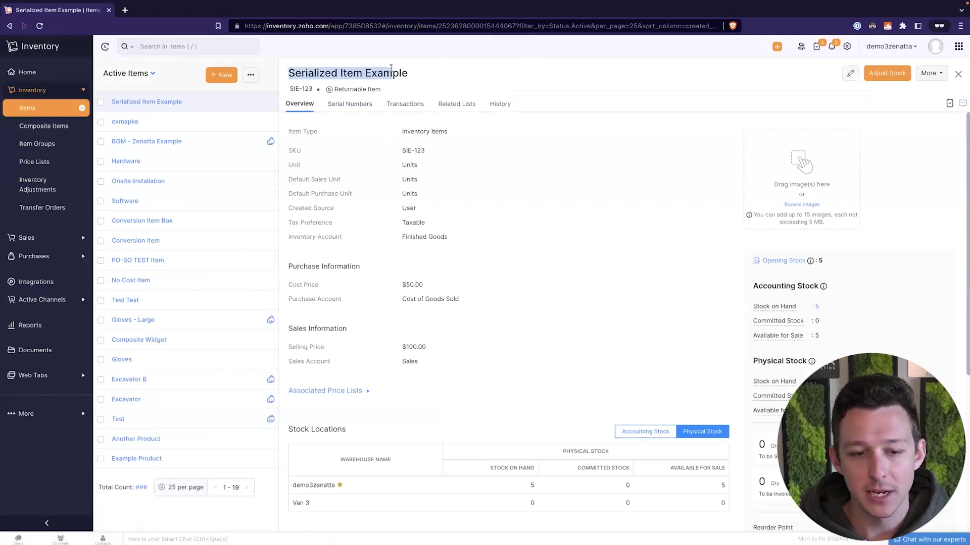
pyautogui.click(339, 104)
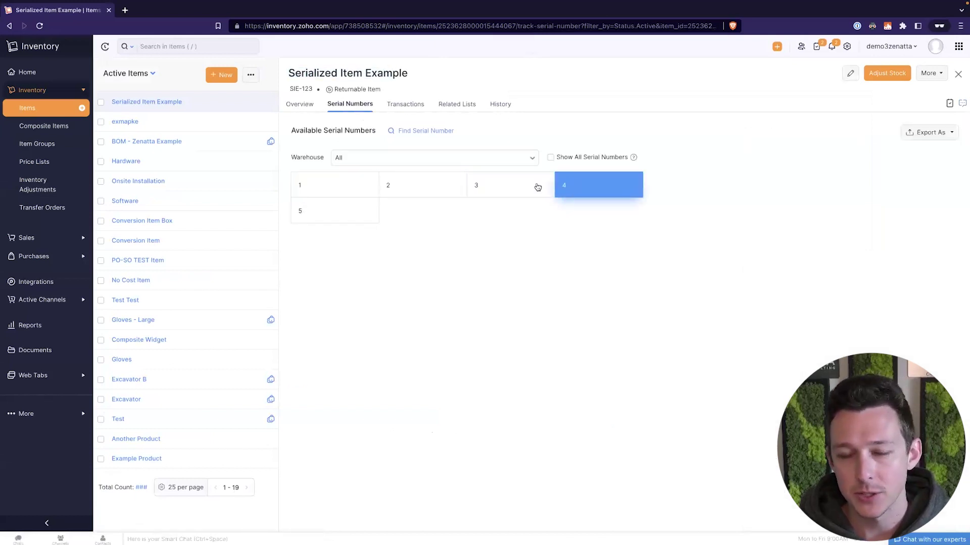
pyautogui.click(335, 191)
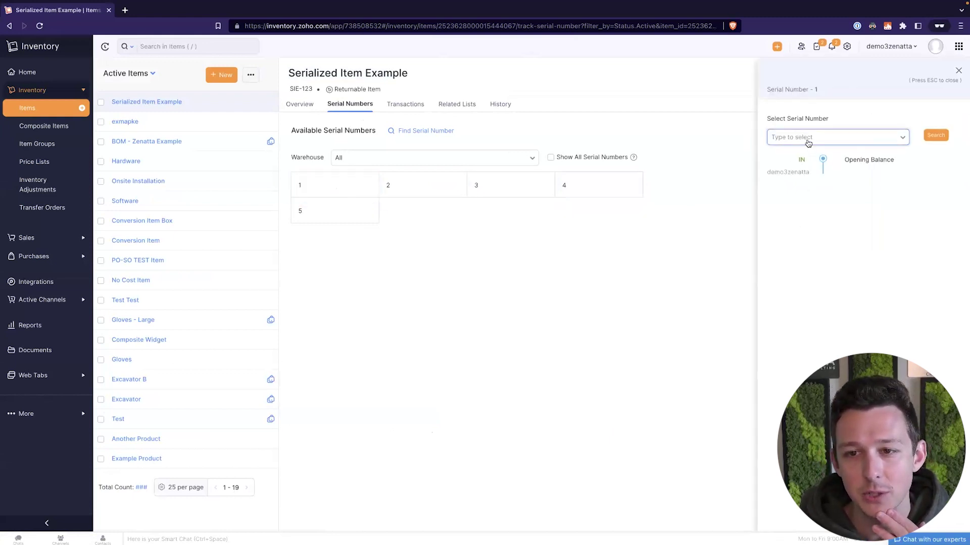
pyautogui.click(958, 70)
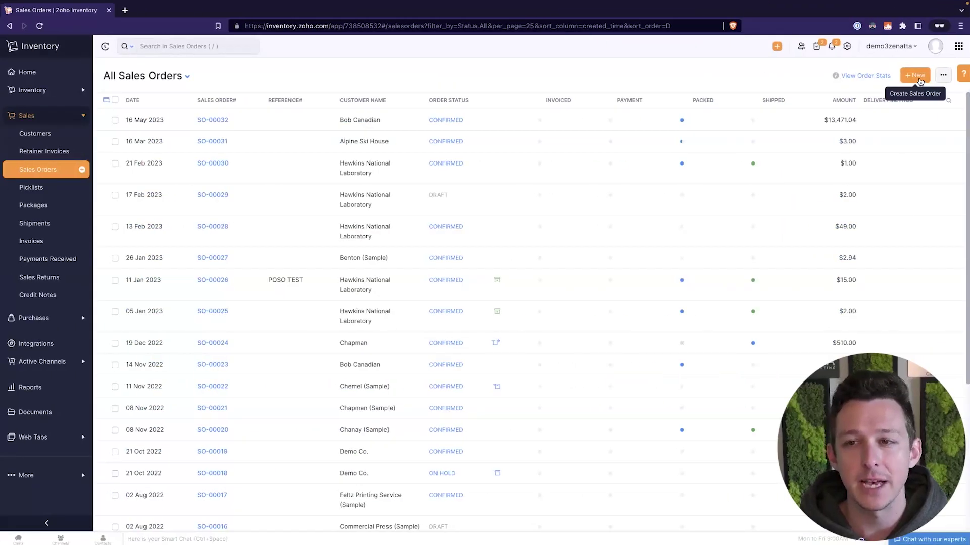
# Start a new sales order and select the customer
pyautogui.click(919, 80)
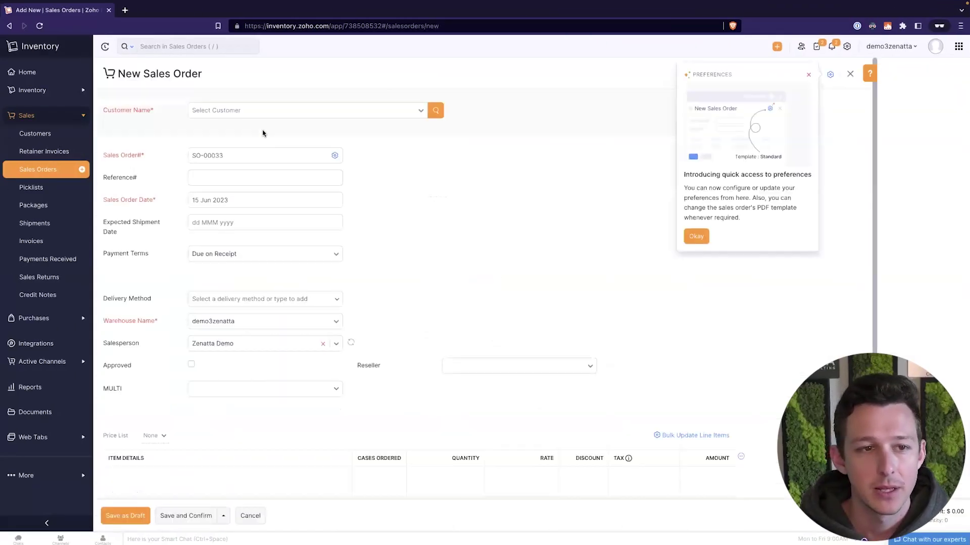
pyautogui.click(272, 114)
pyautogui.write('zen')
pyautogui.click(255, 151)
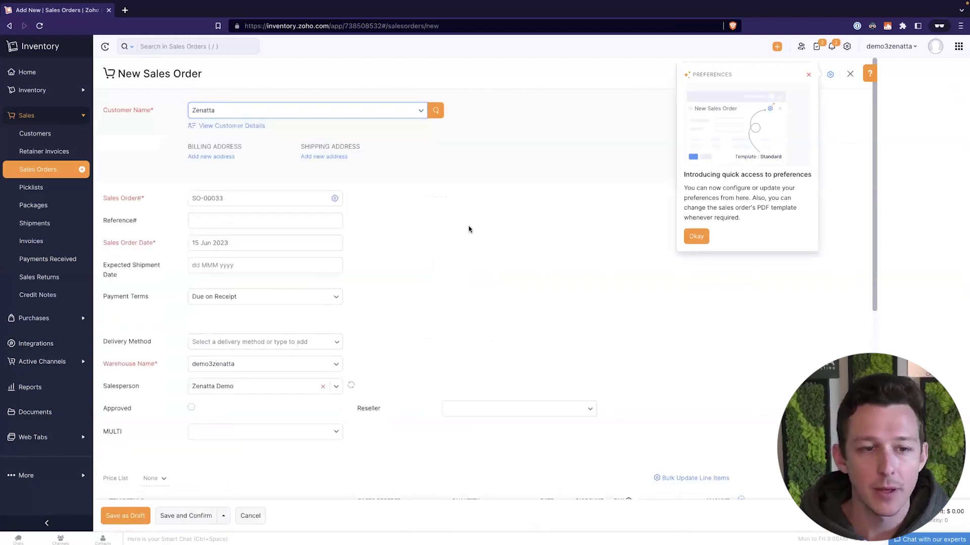
# Add one Serialized Item Example at 100 as the line item and dismiss the Preferences popup
pyautogui.scroll(-1, 468, 229)
pyautogui.scroll(-6, 469, 229)
pyautogui.click(264, 176)
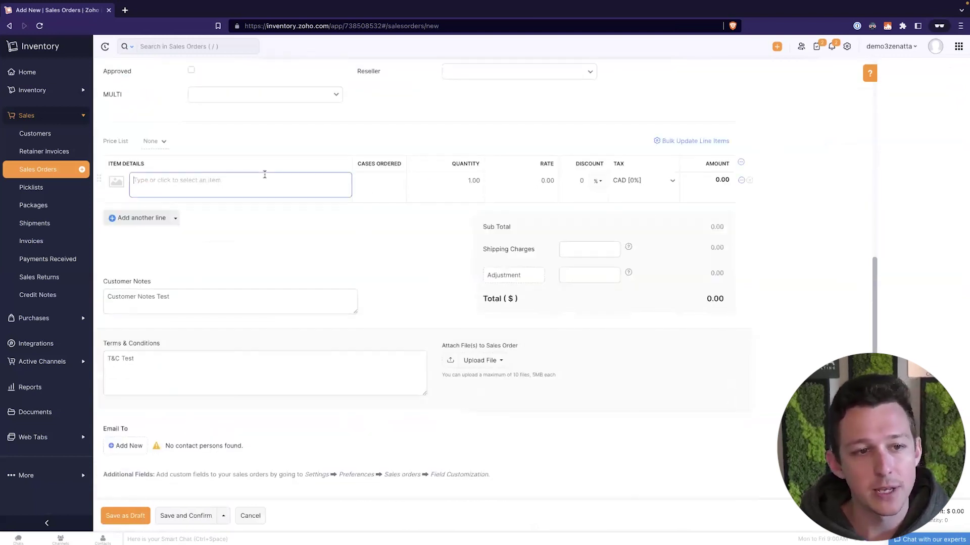
pyautogui.write('serial')
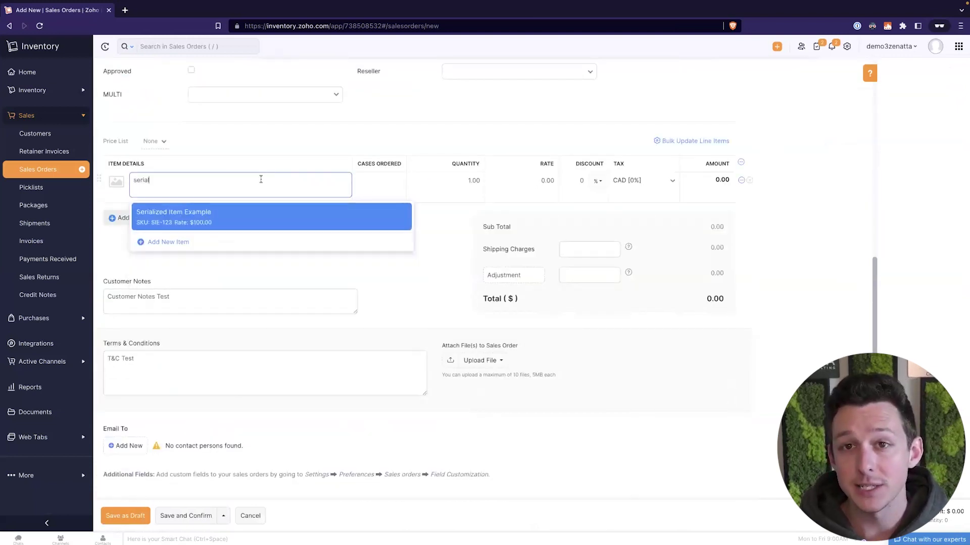
pyautogui.click(220, 214)
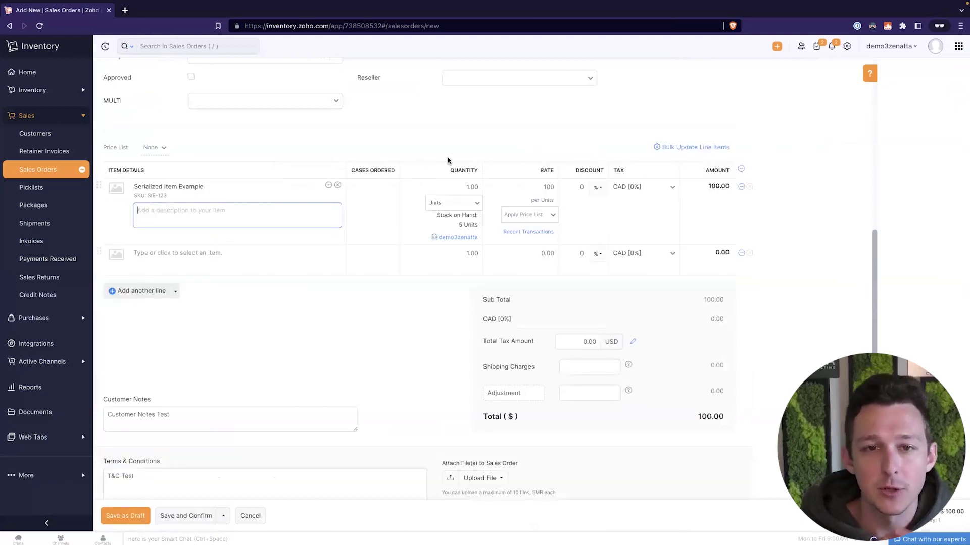
pyautogui.scroll(7, 310, 133)
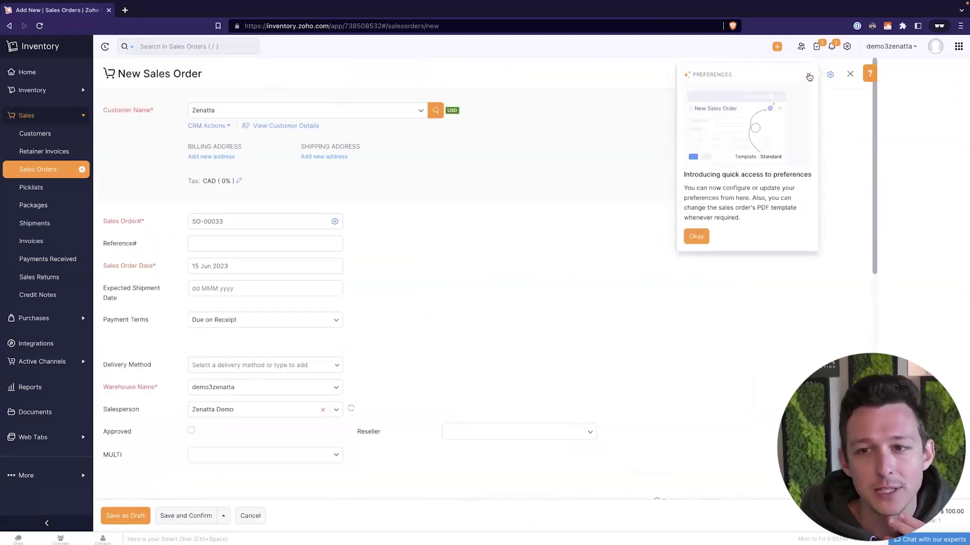
pyautogui.click(808, 76)
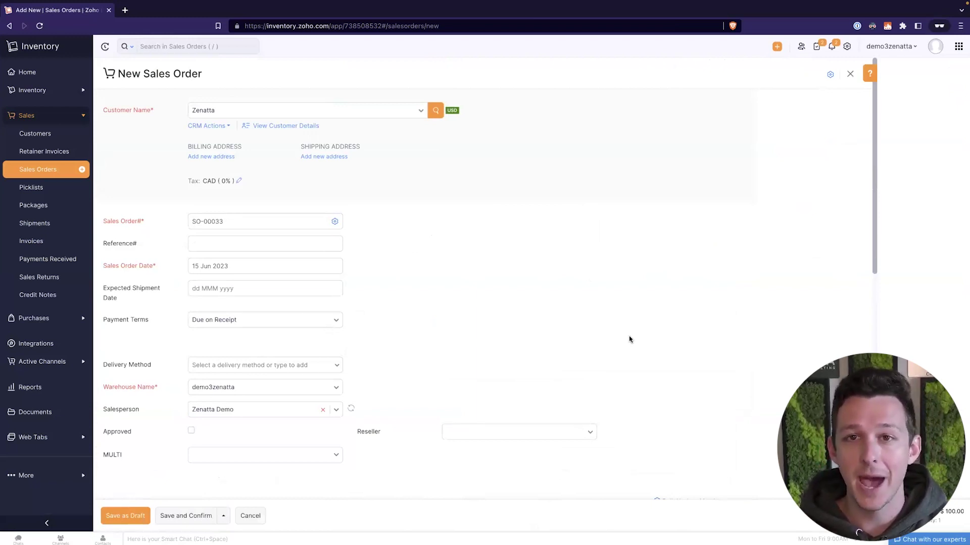
# Save and confirm sales order SO-00033, skipping the sales order cycle
pyautogui.scroll(-9, 628, 338)
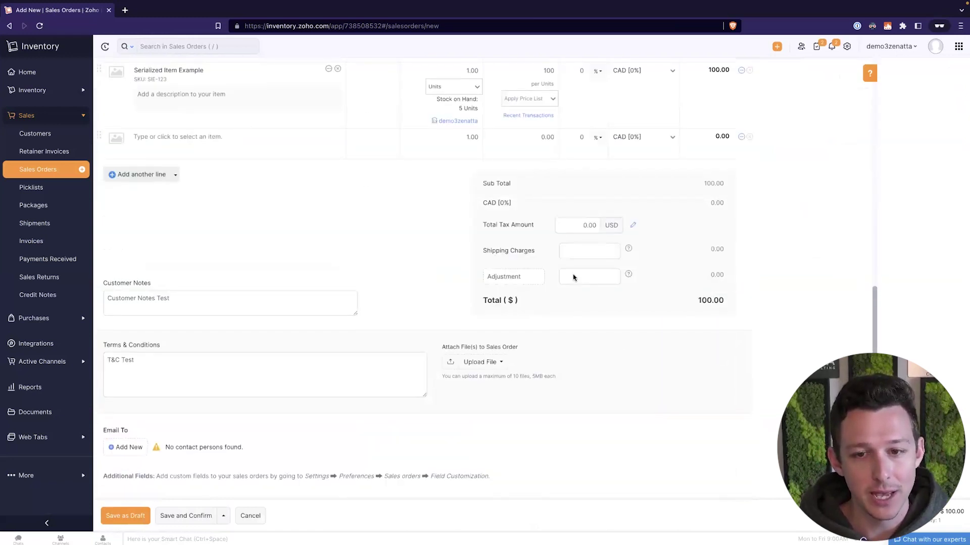
pyautogui.scroll(2, 574, 274)
pyautogui.scroll(-2, 303, 354)
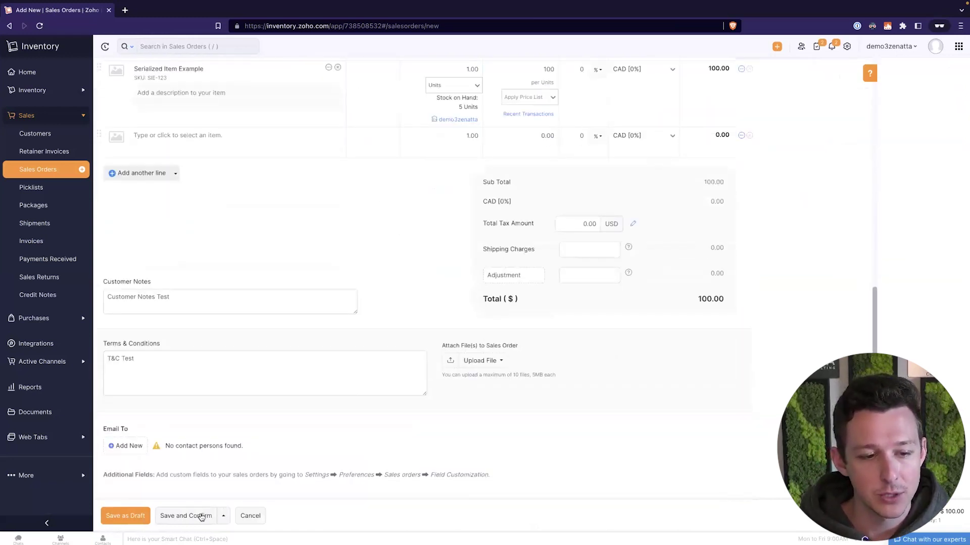
pyautogui.click(201, 516)
pyautogui.click(494, 224)
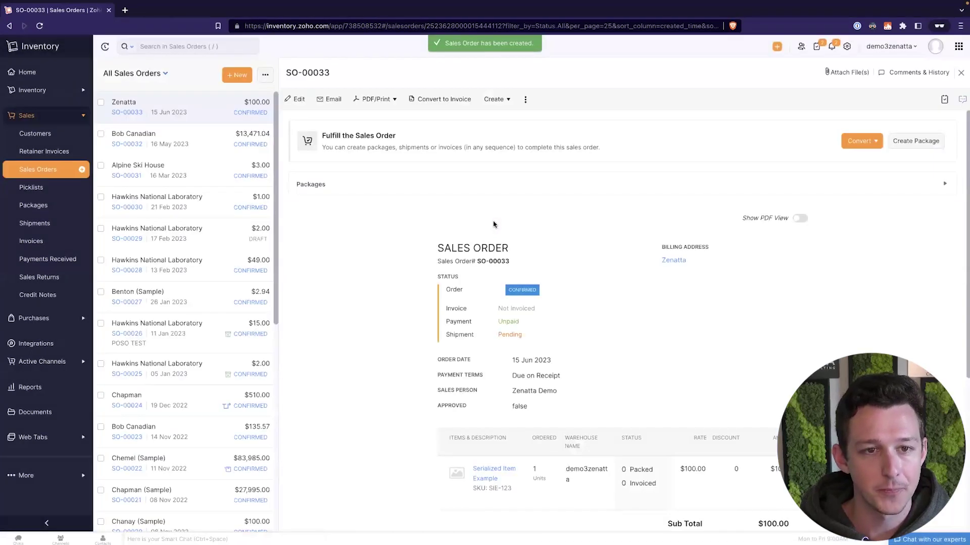
# Convert sales order SO-00033 into new invoice INV-000041 from the Create options
pyautogui.scroll(-5, 652, 256)
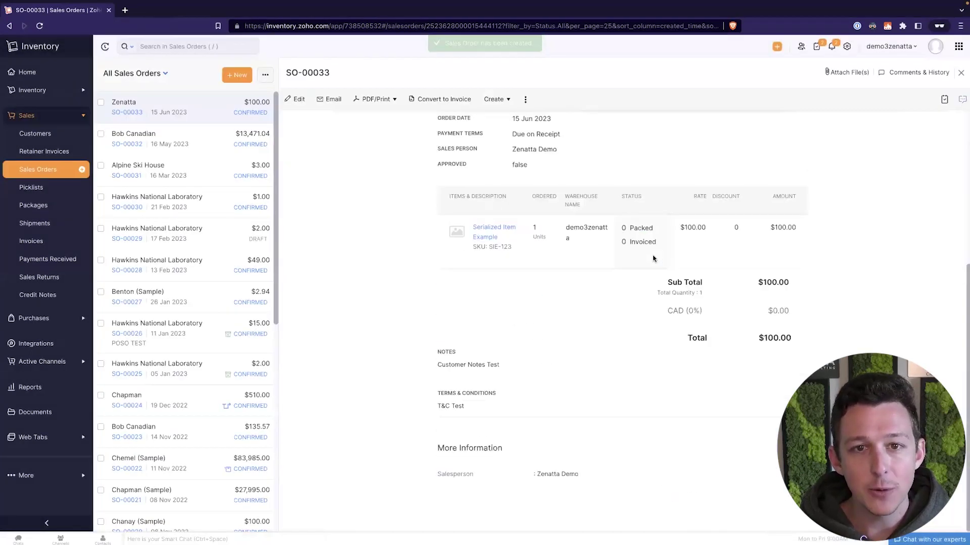
pyautogui.scroll(5, 653, 256)
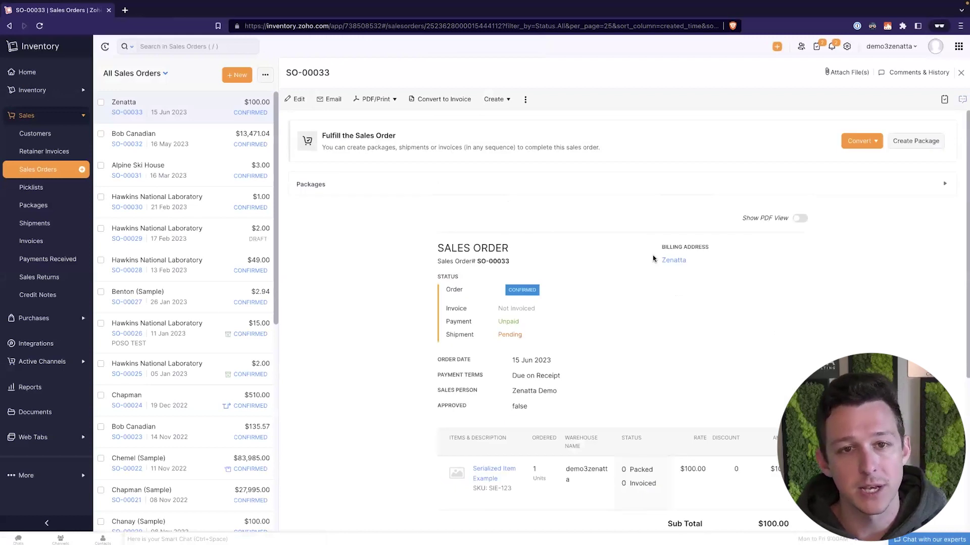
pyautogui.click(489, 106)
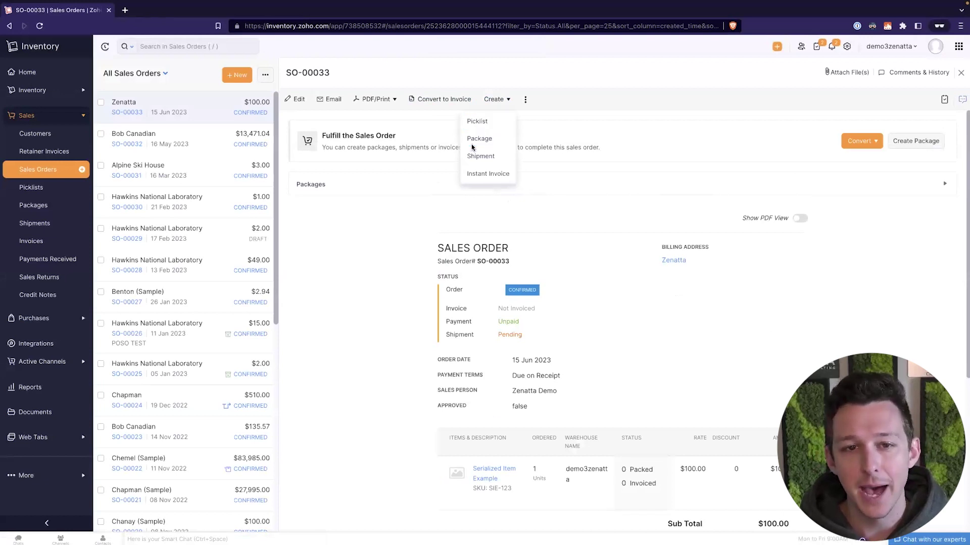
pyautogui.click(439, 83)
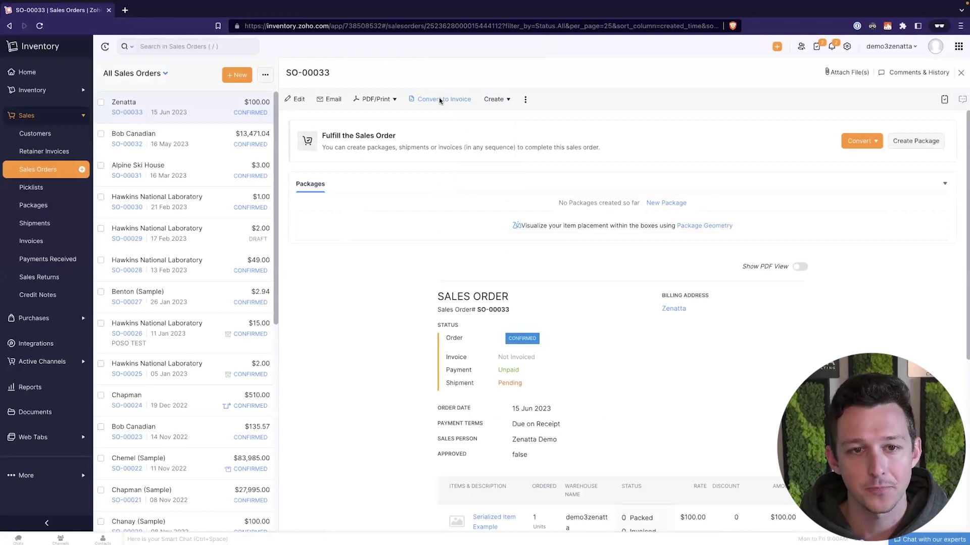
pyautogui.click(439, 99)
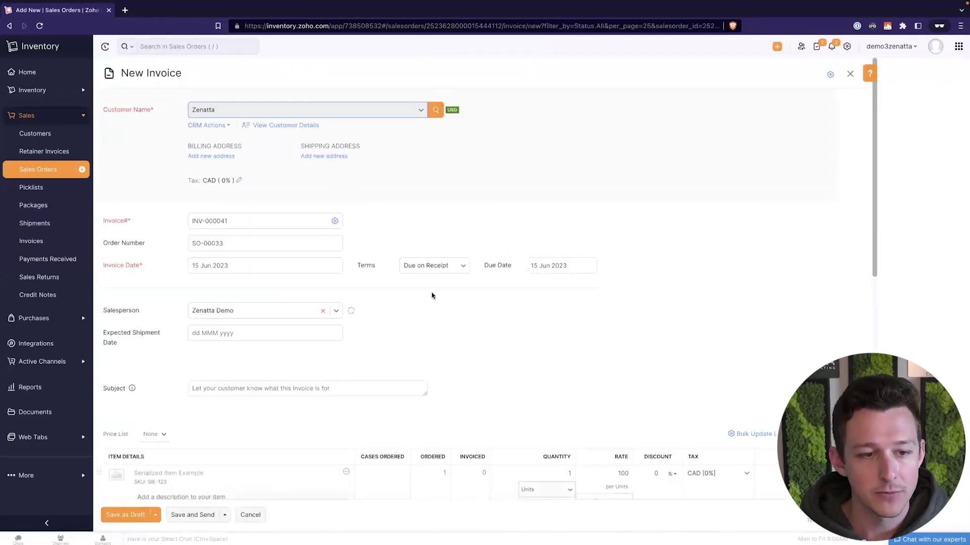
# Assign serial number 1 to the Serialized Item Example line and save invoice INV-000041 as a draft
pyautogui.scroll(-5, 434, 300)
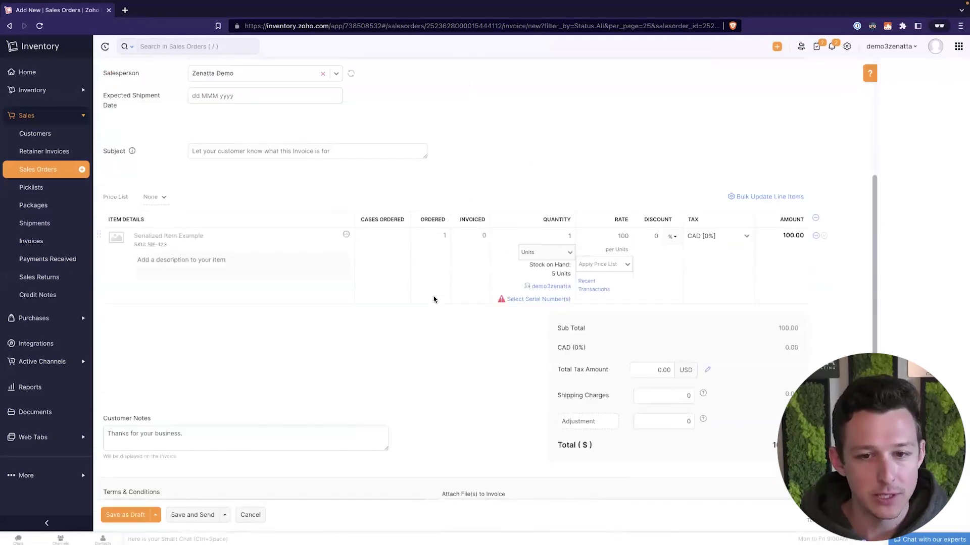
pyautogui.click(528, 302)
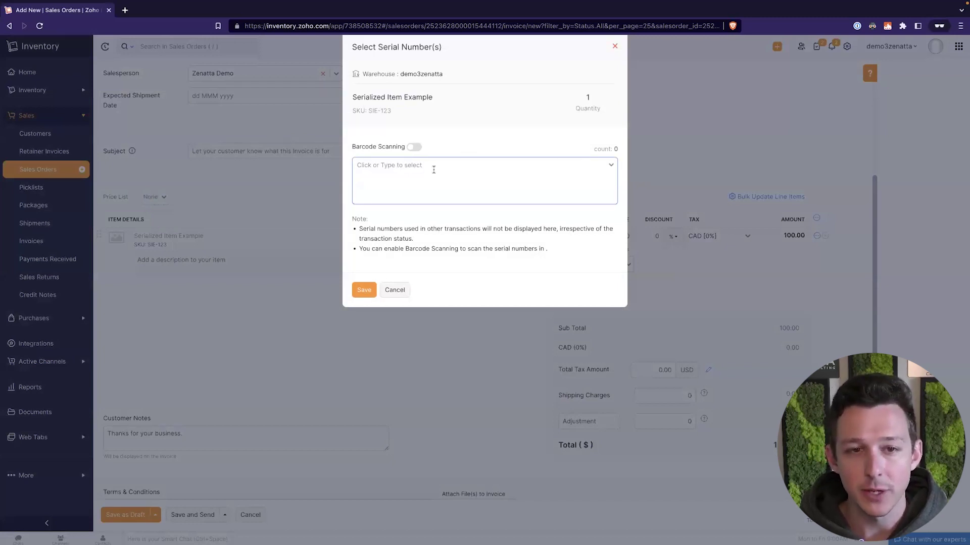
pyautogui.click(409, 190)
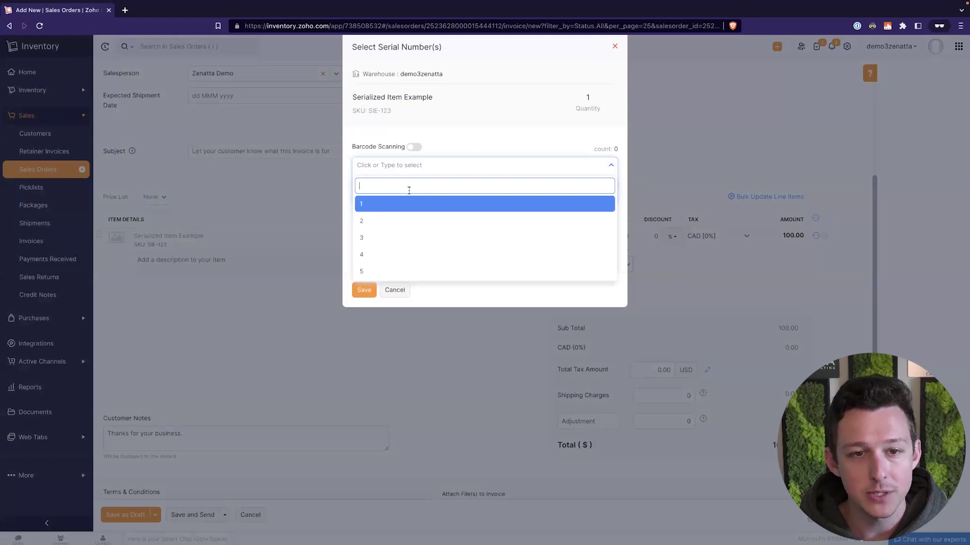
pyautogui.click(405, 204)
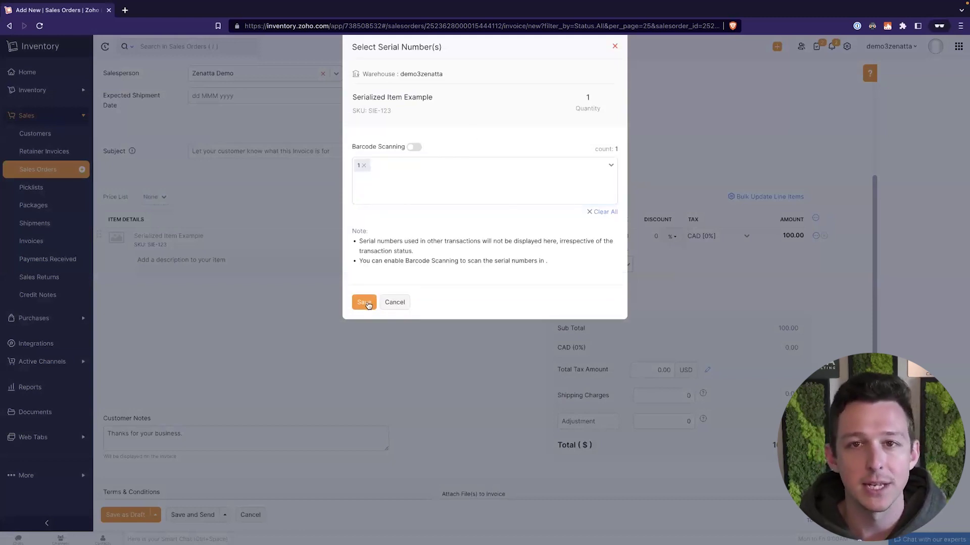
pyautogui.click(367, 303)
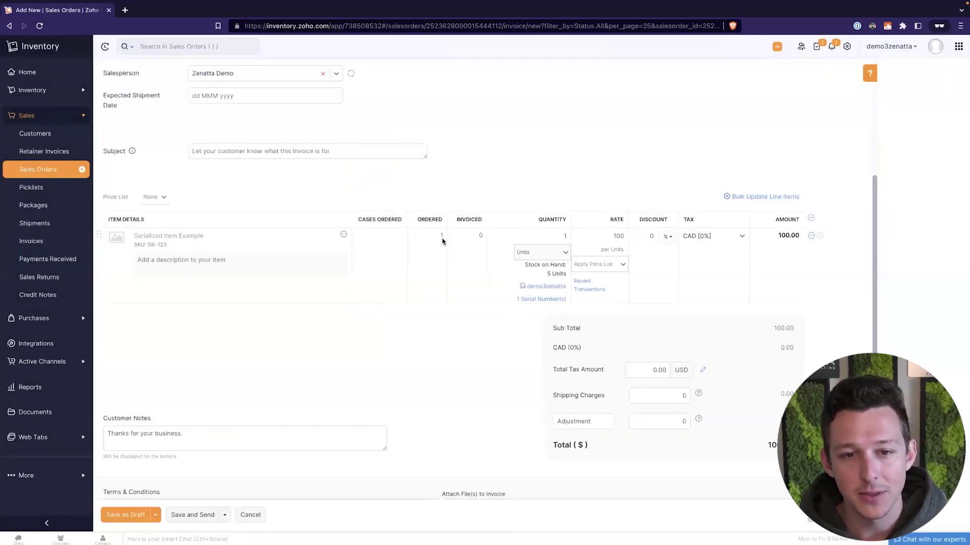
pyautogui.scroll(-3, 455, 244)
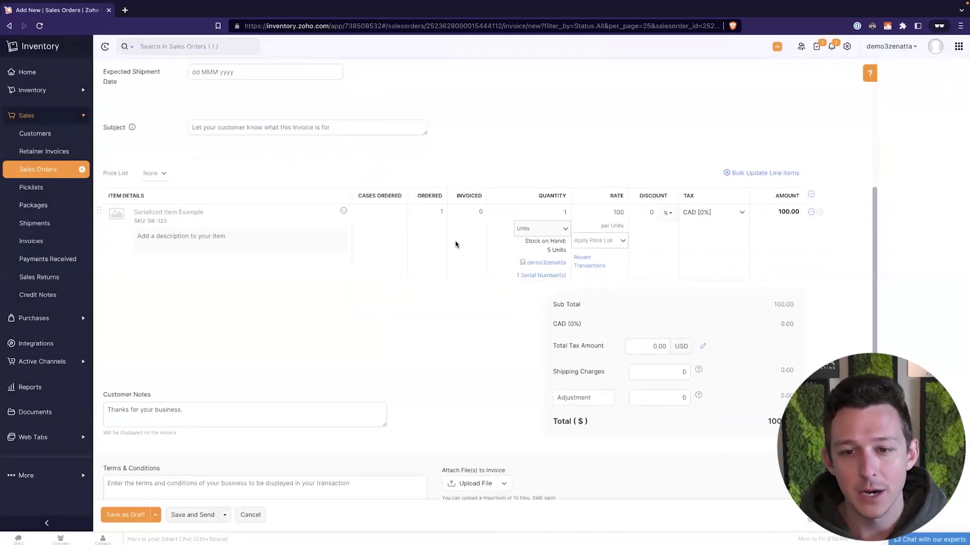
pyautogui.click(227, 515)
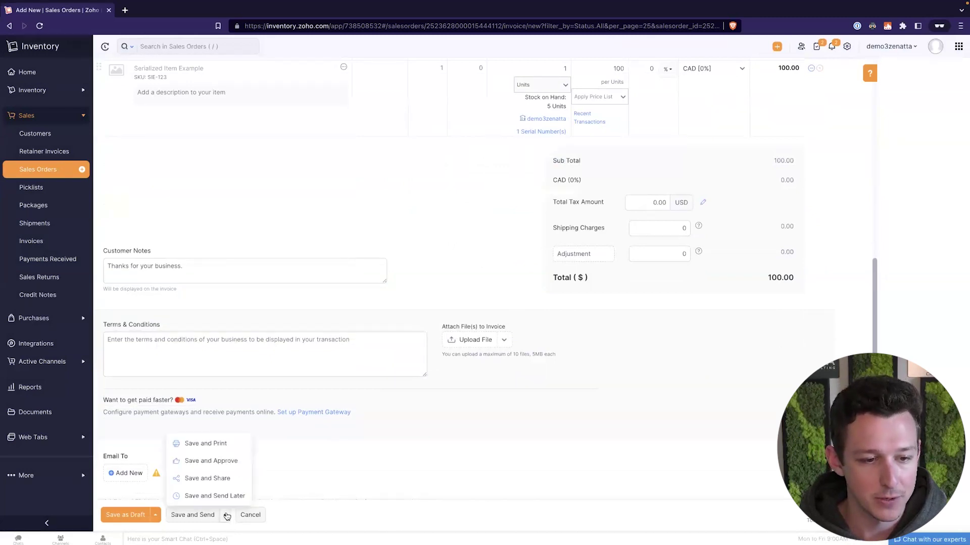
pyautogui.click(138, 515)
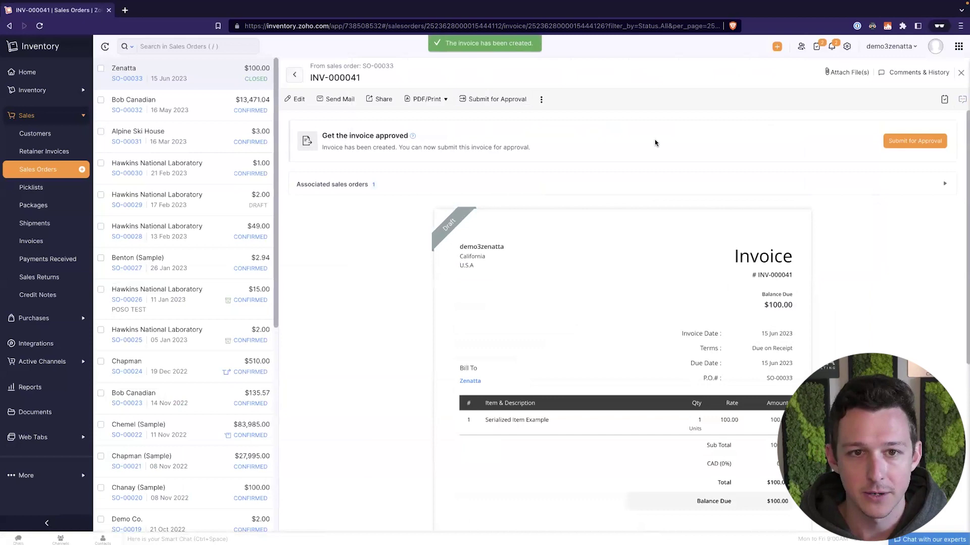
# Mark INV-000041 as sent, submit it for approval, and go to the Active Items list
pyautogui.click(540, 99)
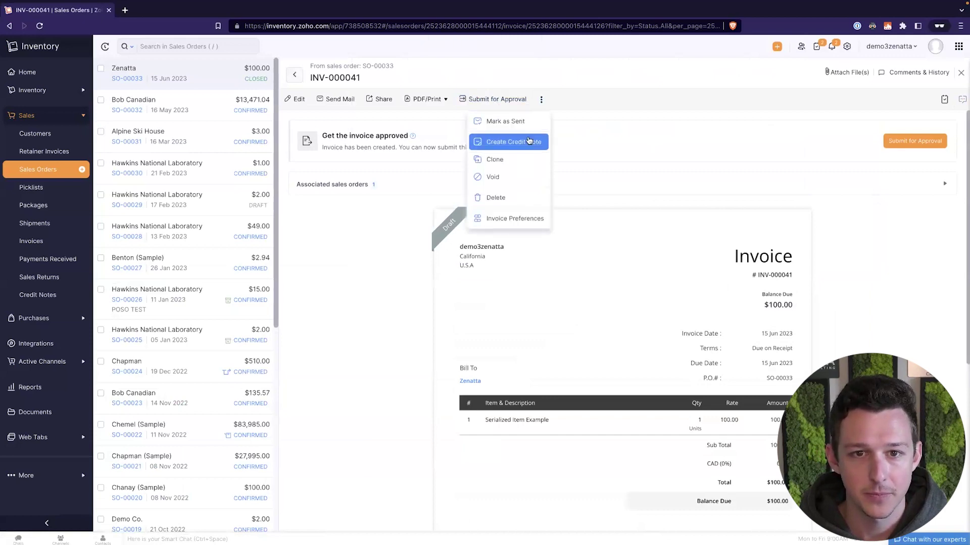
pyautogui.click(524, 122)
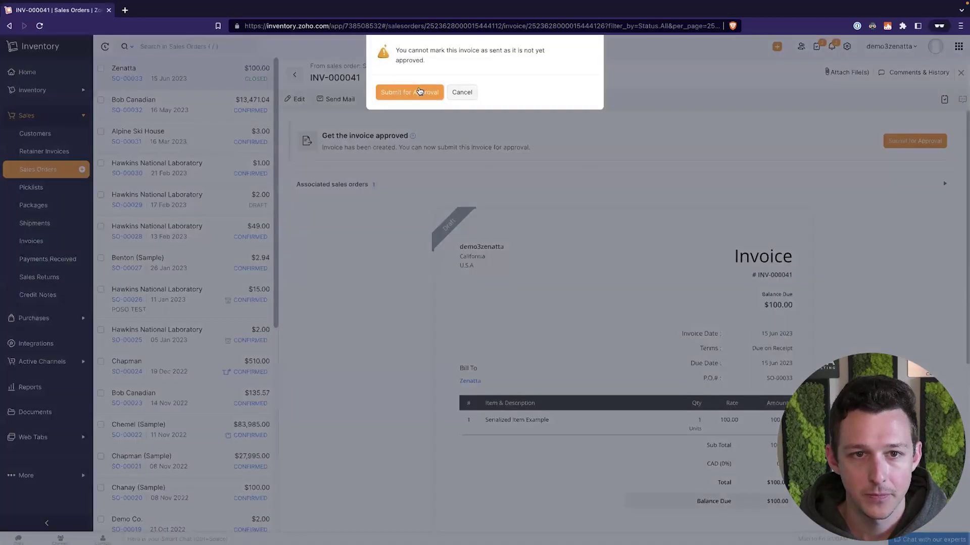
pyautogui.click(419, 91)
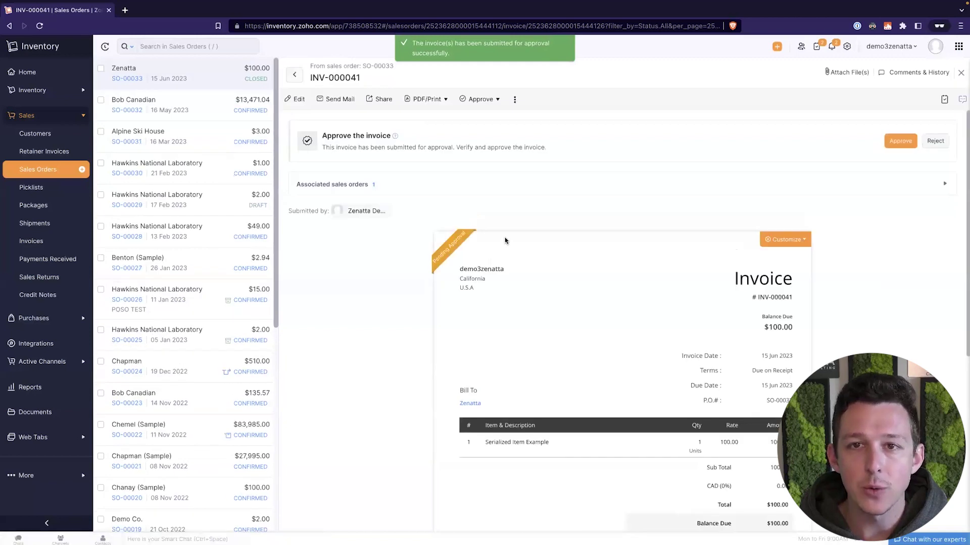
pyautogui.scroll(-2, 505, 240)
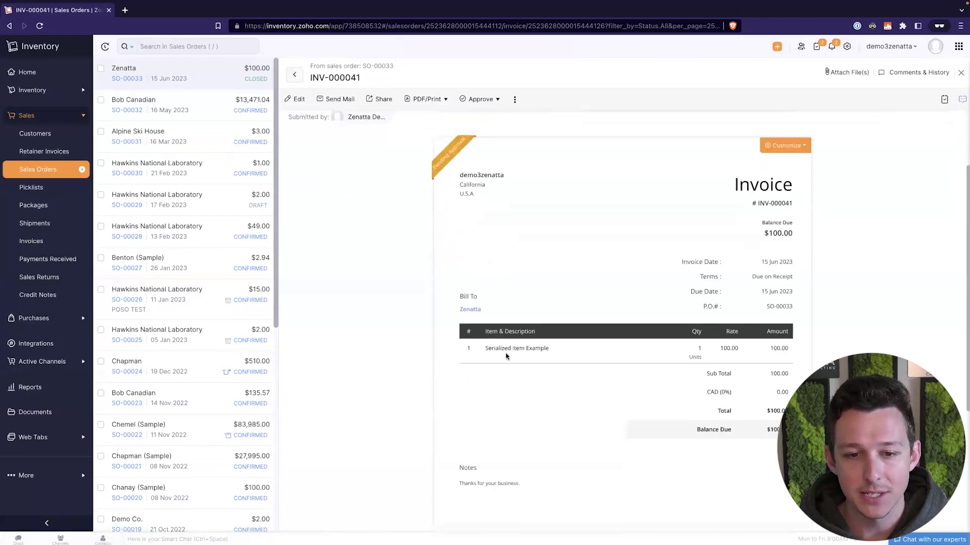
pyautogui.click(33, 91)
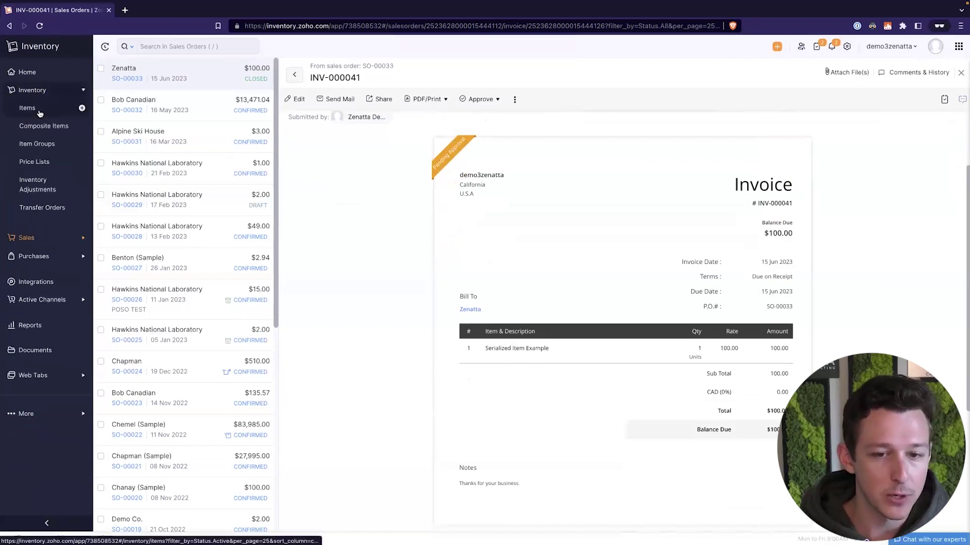
pyautogui.click(40, 113)
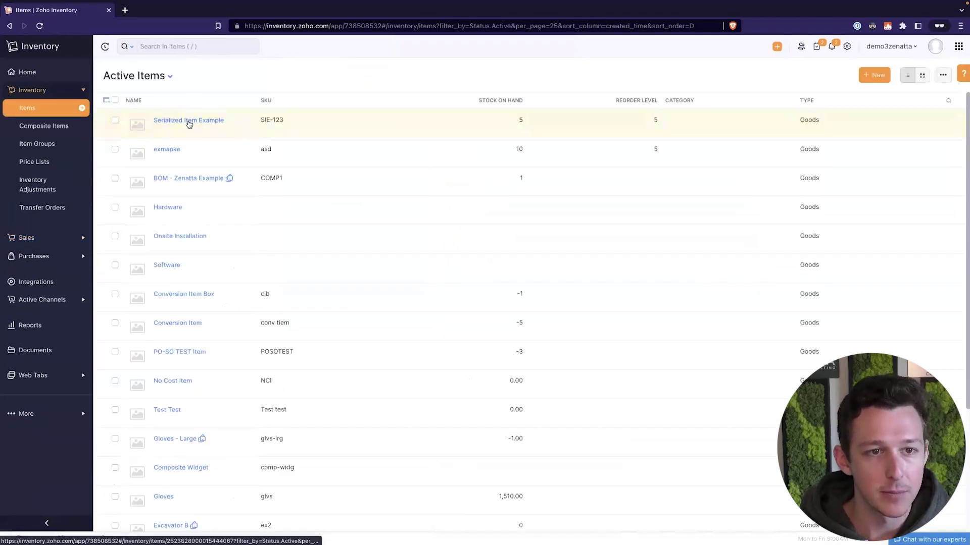
# Open Serialized Item Example's Serial Numbers tab and choose the warehouse whose serials to show
pyautogui.click(189, 123)
pyautogui.click(362, 109)
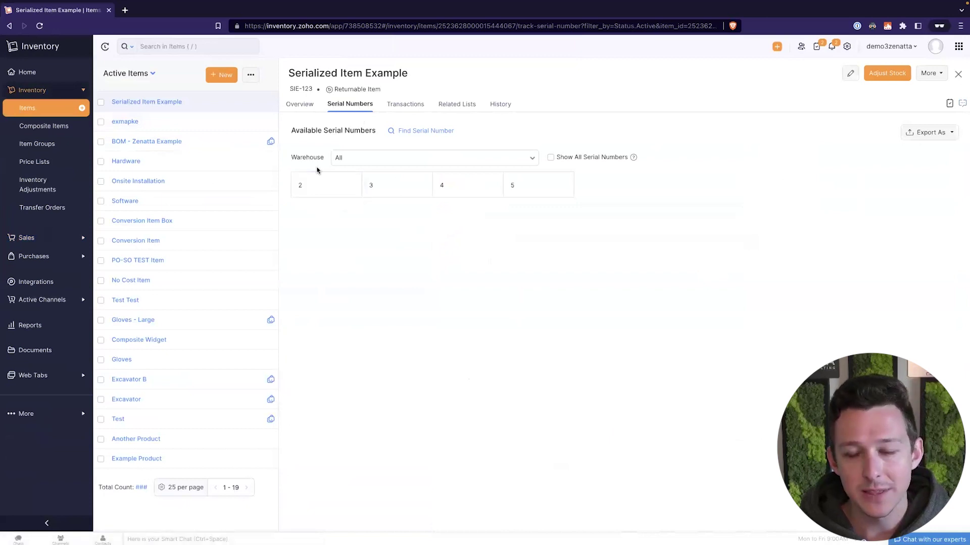
pyautogui.click(414, 158)
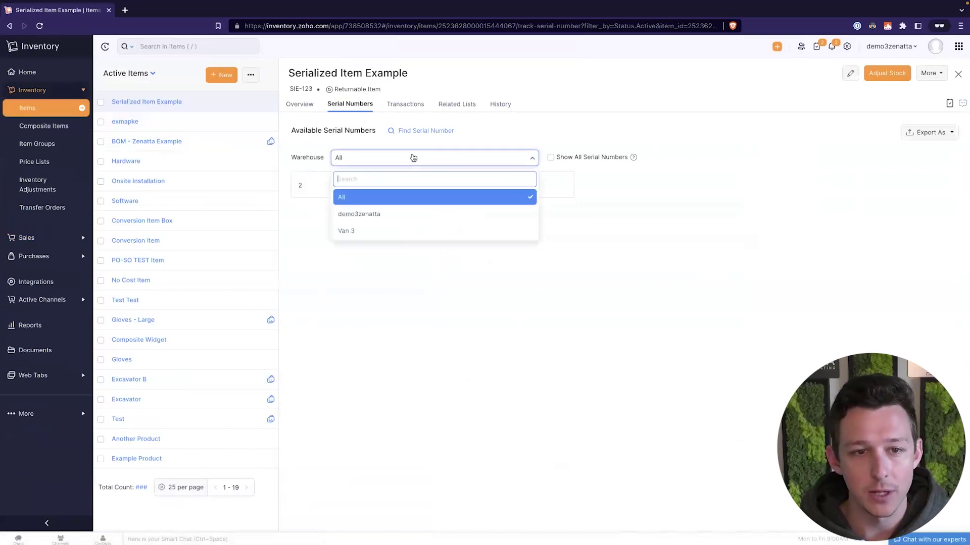
# Search the history of serial number 1 with Find Serial Number
pyautogui.click(418, 130)
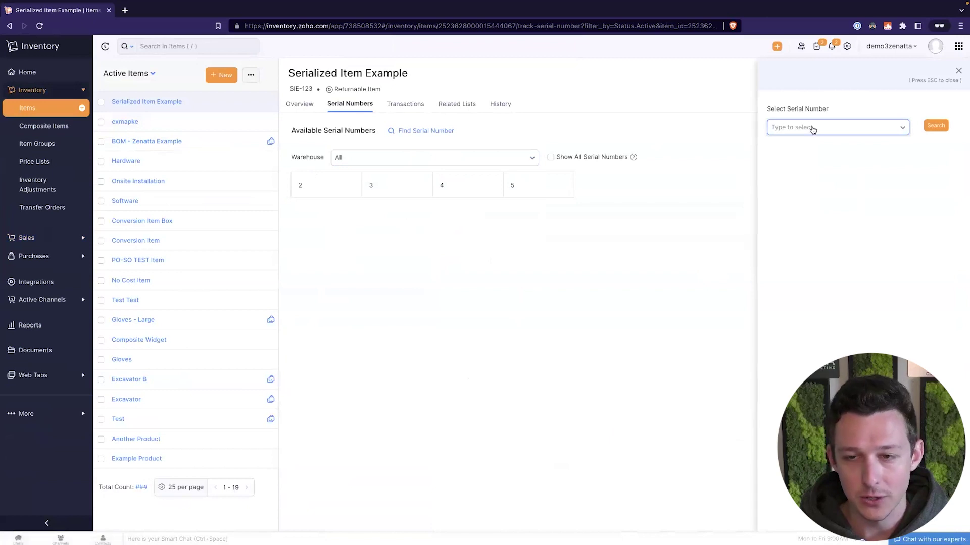
pyautogui.click(812, 126)
pyautogui.click(812, 167)
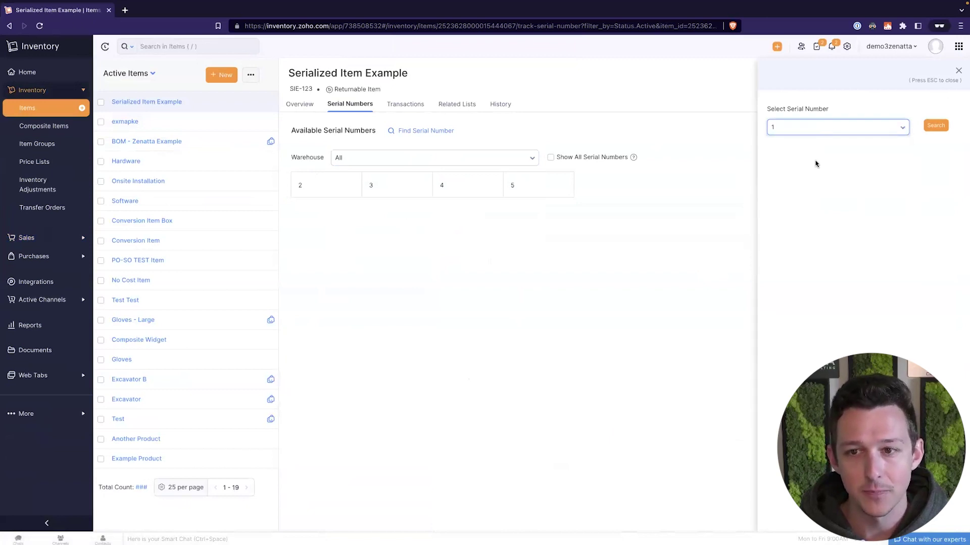
pyautogui.click(932, 127)
# Highlight serial 1's Opening Balance and INV-000041 OUT entries, then close the history panel
pyautogui.moveTo(774, 166); pyautogui.dragTo(844, 245)
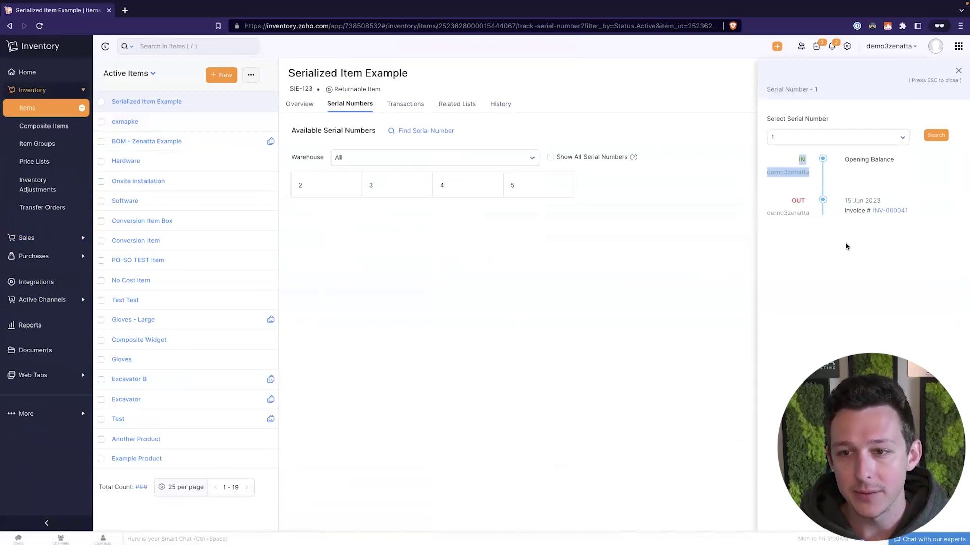
pyautogui.click(818, 175)
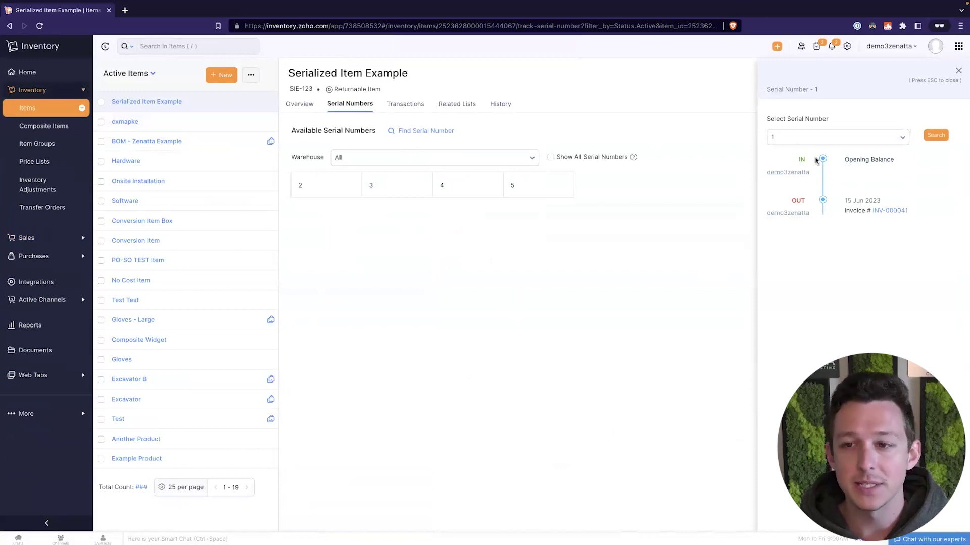
pyautogui.moveTo(890, 160); pyautogui.dragTo(845, 160)
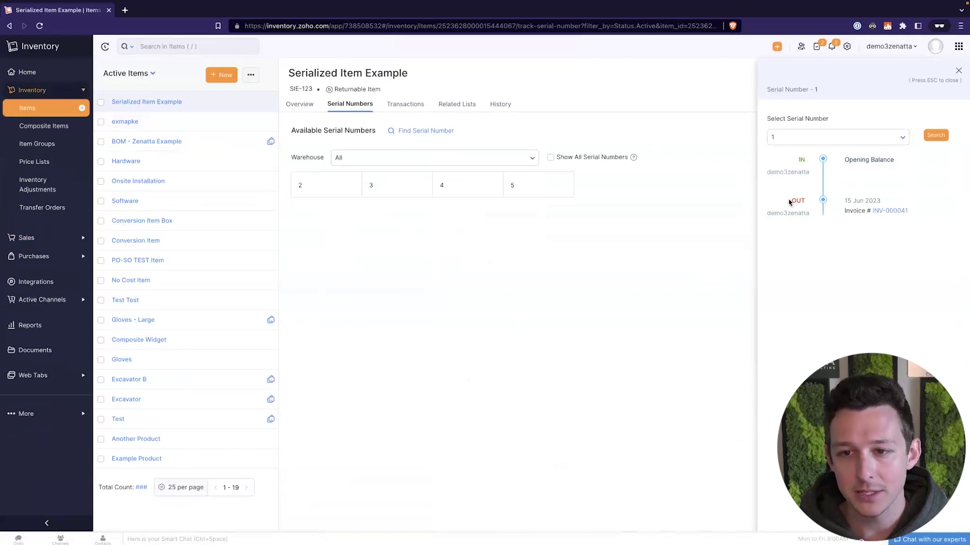
pyautogui.moveTo(791, 201); pyautogui.dragTo(884, 214)
pyautogui.click(891, 241)
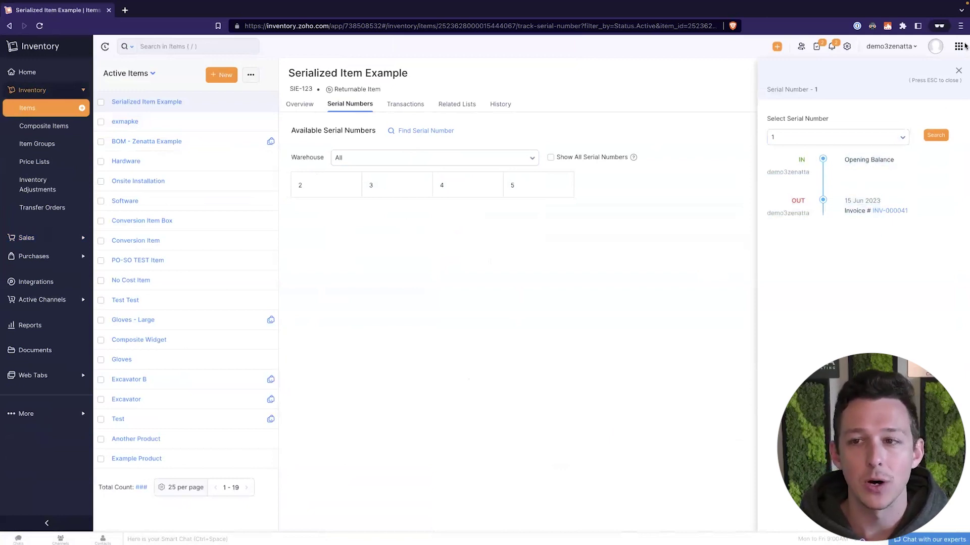
pyautogui.click(960, 70)
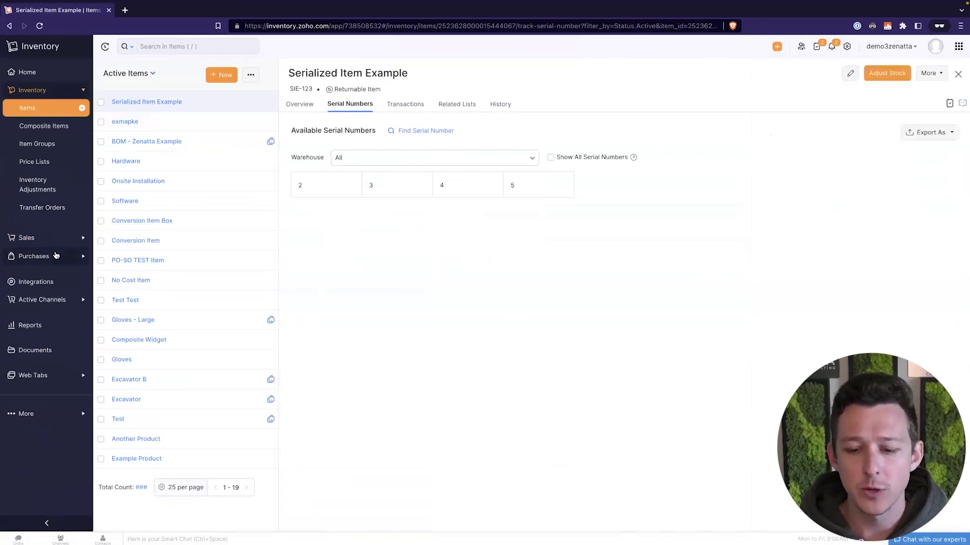
# Start a new purchase order from Example Vendor with one Serialized Item Example line
pyautogui.click(56, 256)
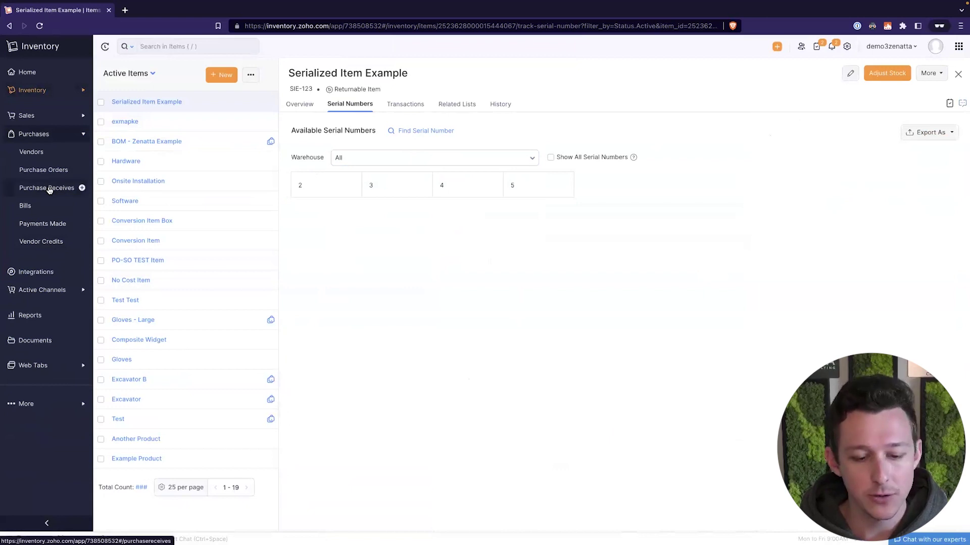
pyautogui.click(49, 189)
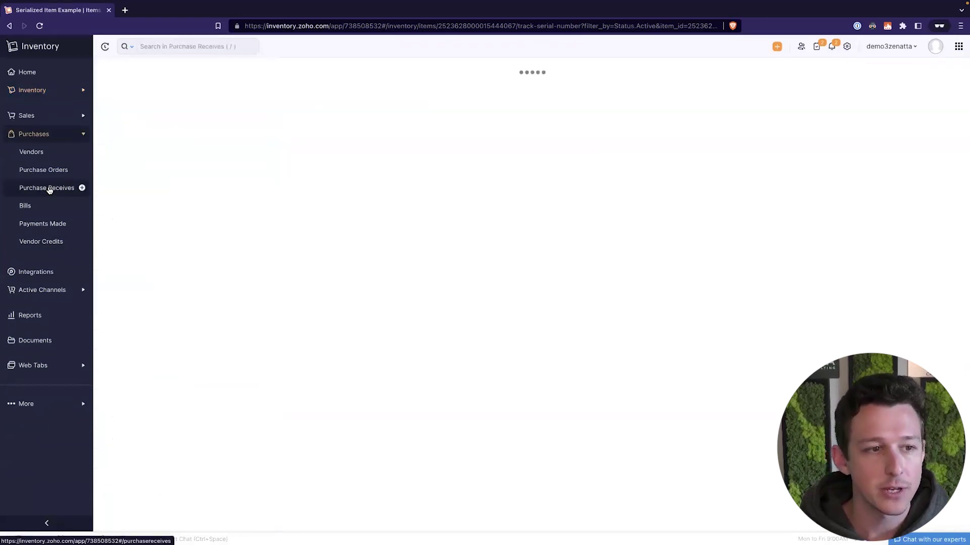
pyautogui.click(56, 170)
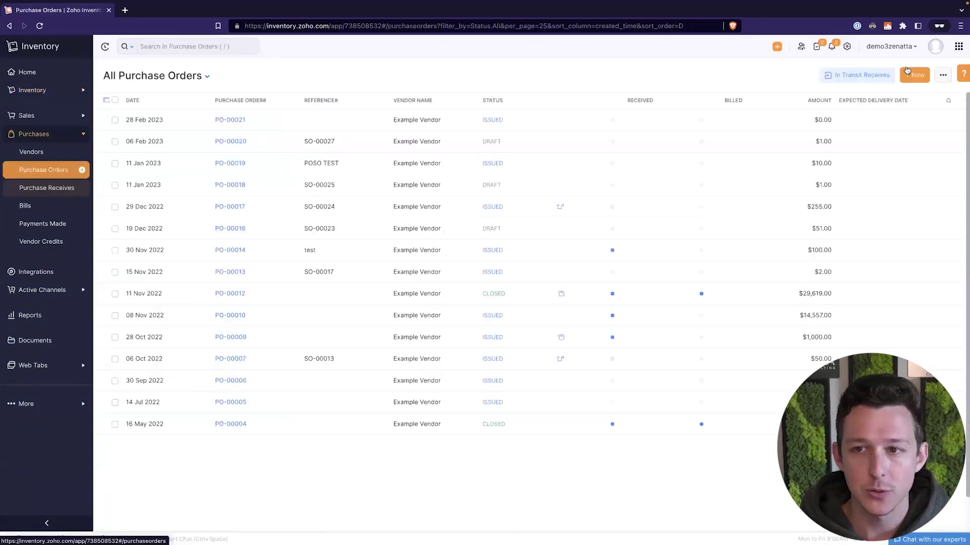
pyautogui.click(904, 78)
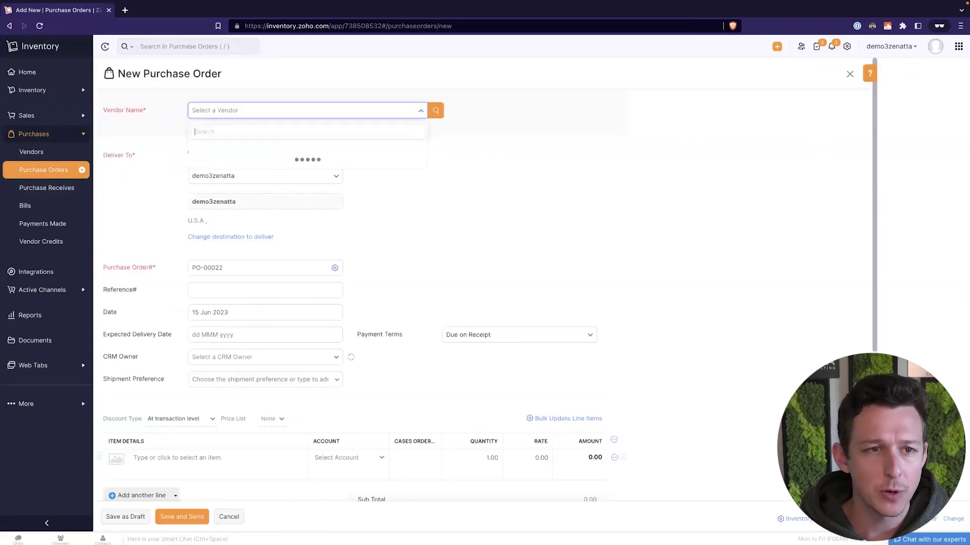
pyautogui.write('ze')
pyautogui.press('BackSpace')
pyautogui.press('BackSpace')
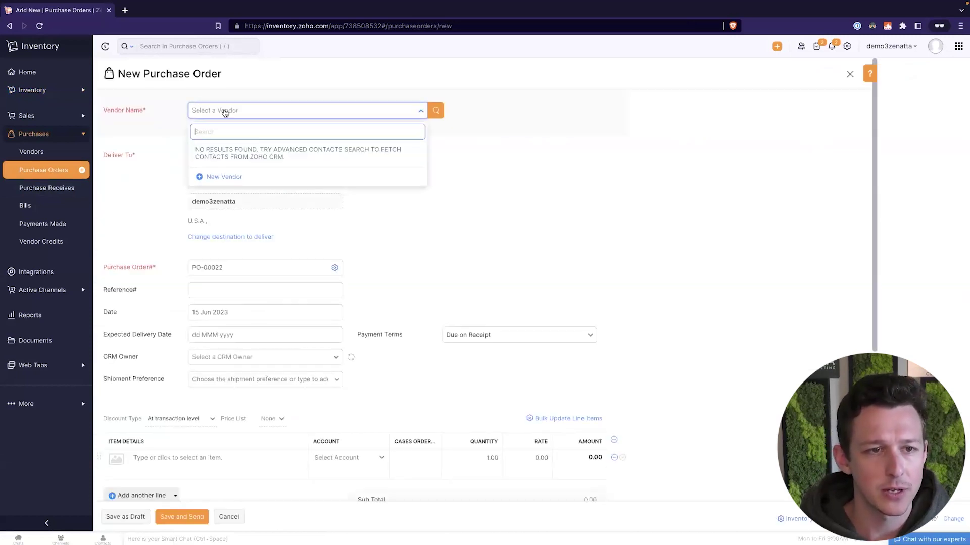
pyautogui.click(283, 150)
pyautogui.scroll(-5, 232, 327)
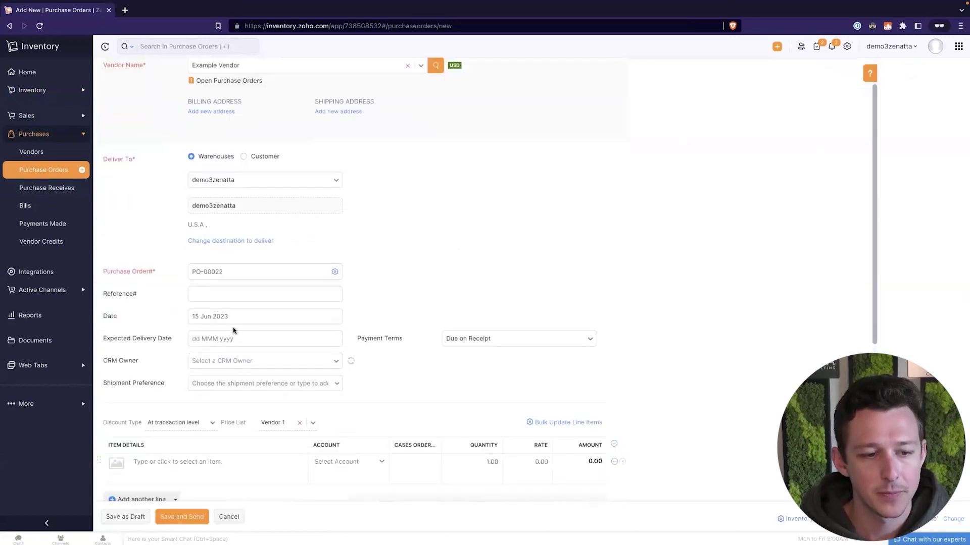
pyautogui.click(226, 309)
pyautogui.write('ser')
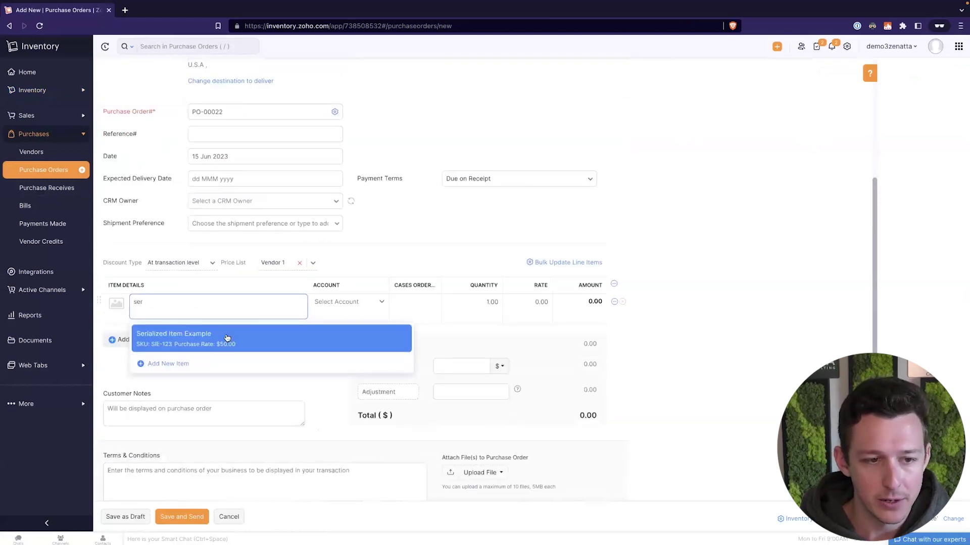
pyautogui.click(226, 337)
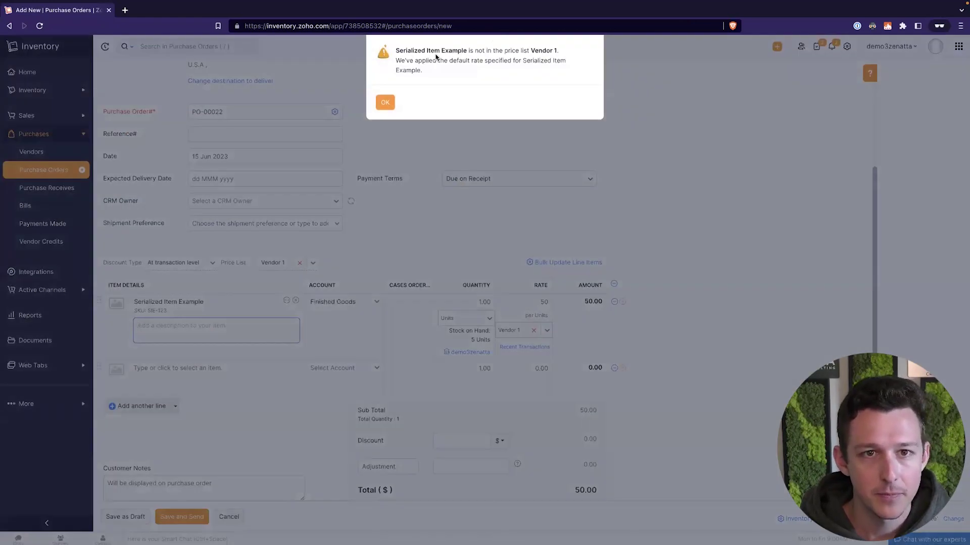
pyautogui.click(385, 104)
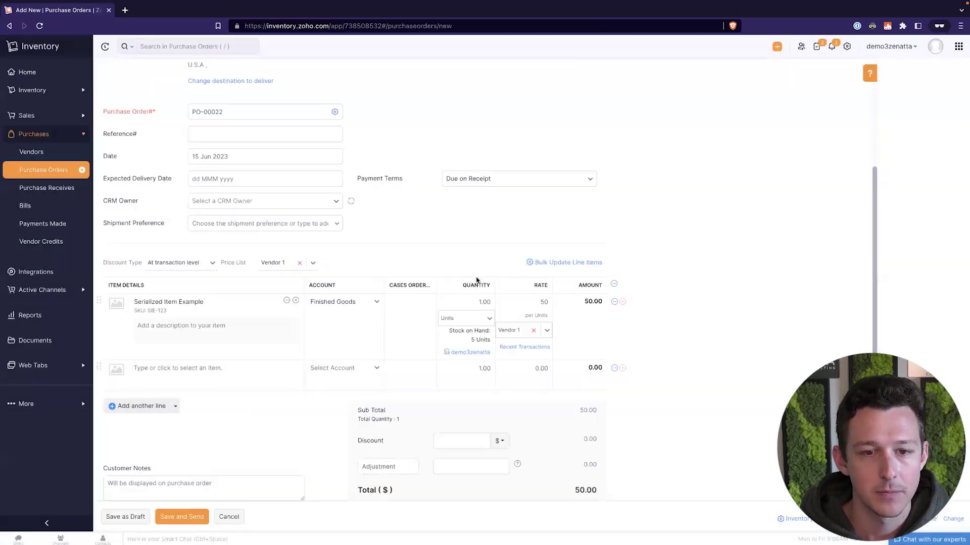
# Save PO-00022 as a draft, mark it issued, and convert it to a bill
pyautogui.scroll(-1, 576, 323)
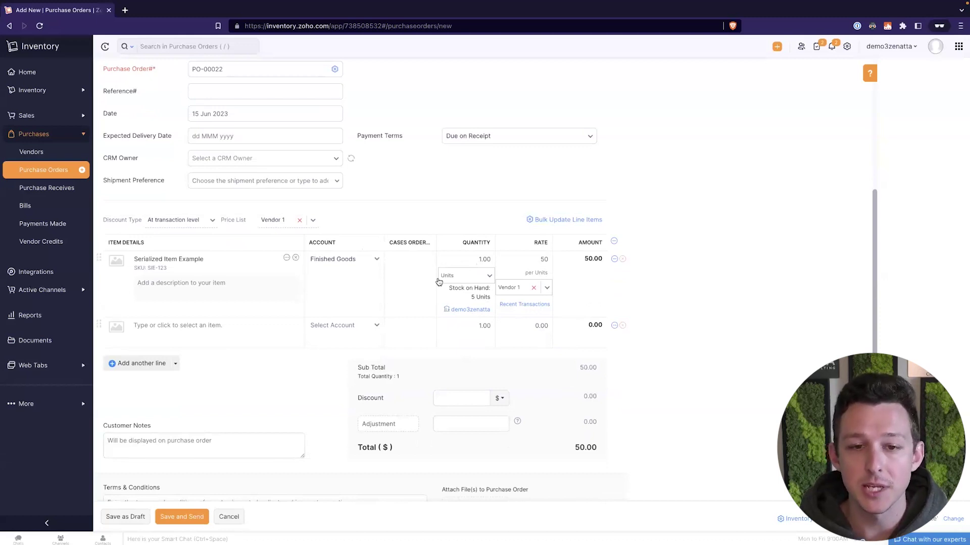
pyautogui.scroll(-3, 438, 281)
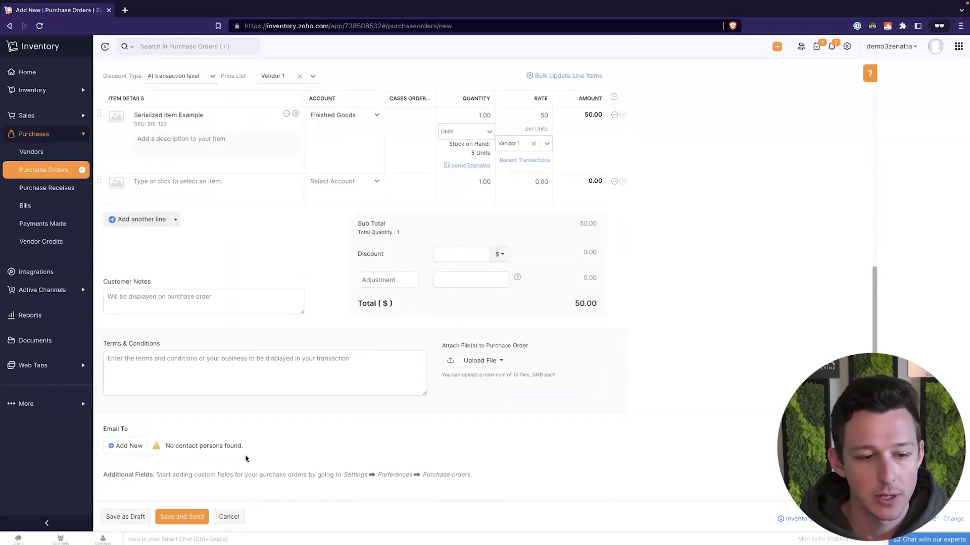
pyautogui.click(143, 524)
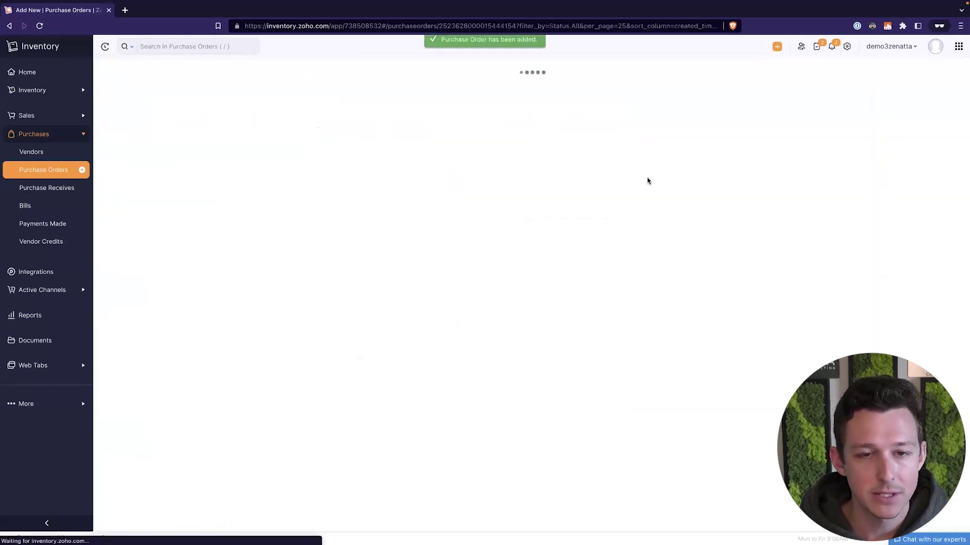
pyautogui.click(470, 101)
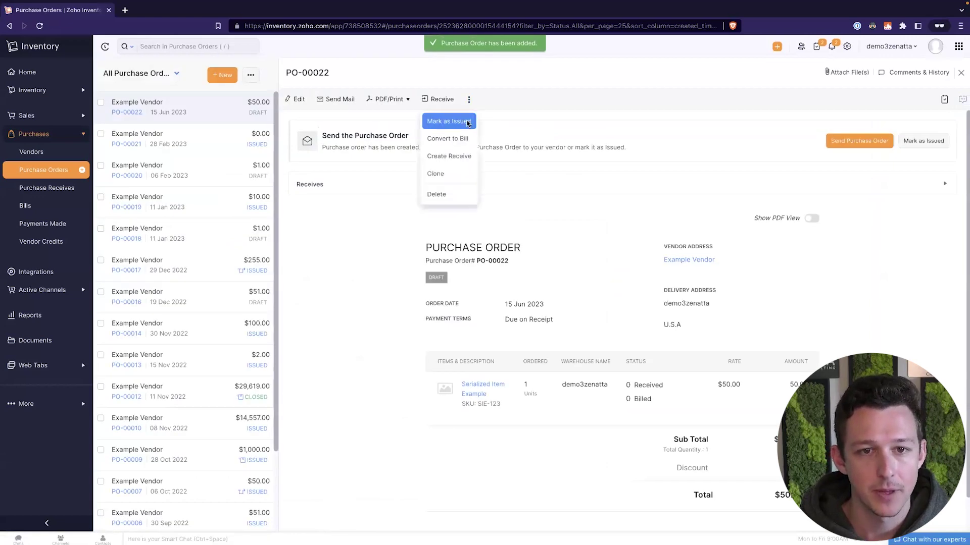
pyautogui.click(466, 120)
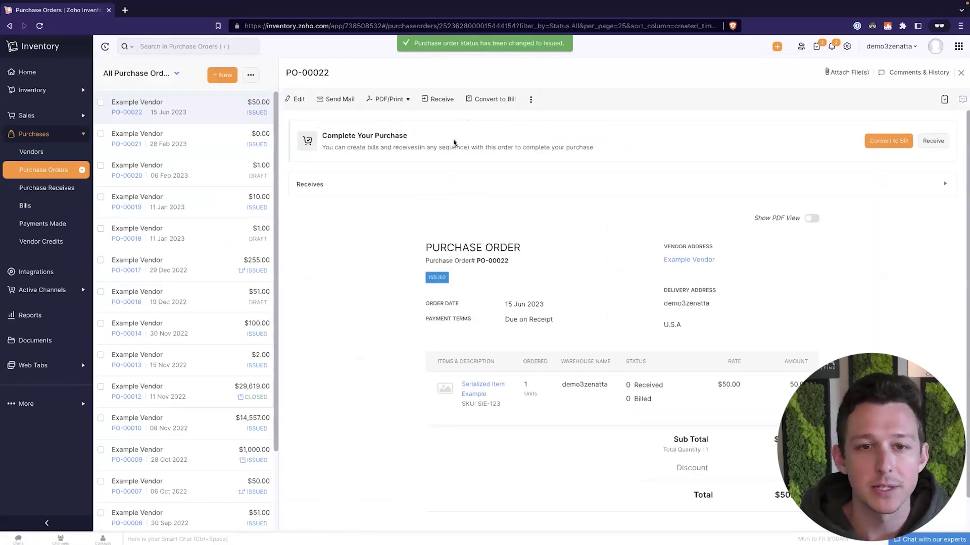
pyautogui.click(503, 106)
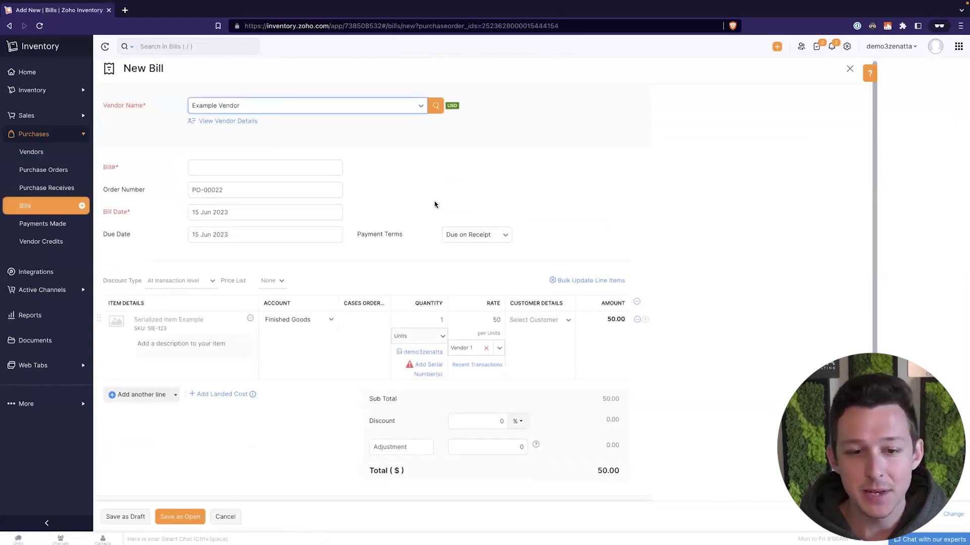
# Add new serial number 6 to the bill's Serialized Item Example line
pyautogui.click(434, 366)
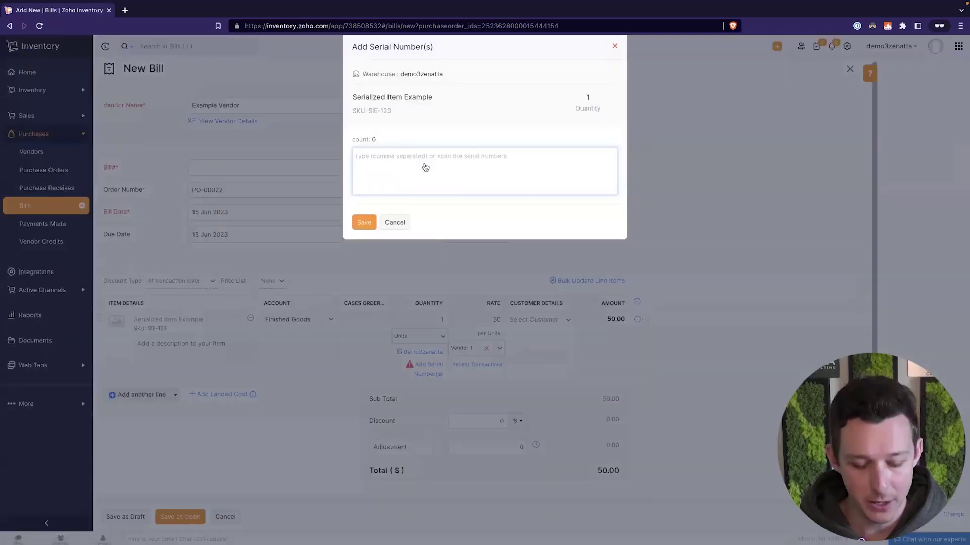
pyautogui.click(426, 167)
pyautogui.write('6')
pyautogui.press('Return')
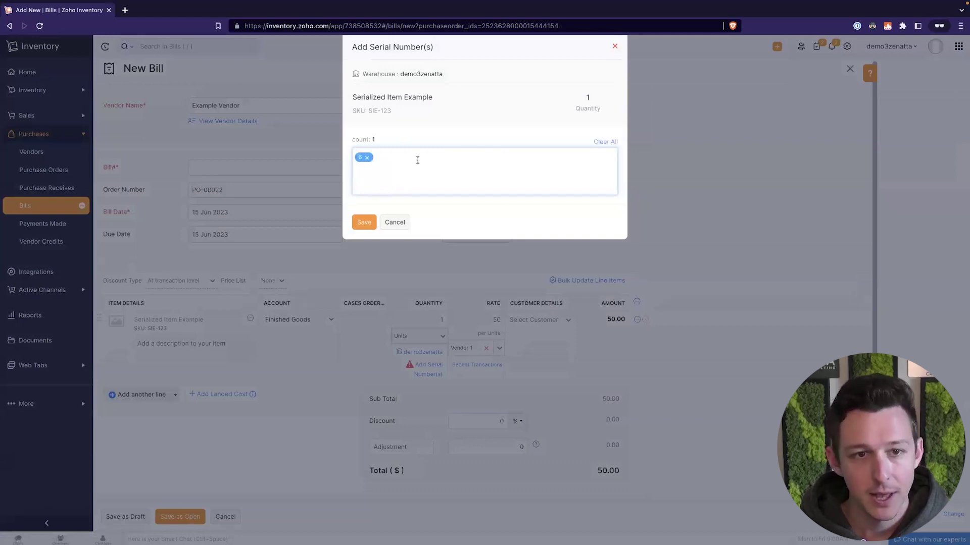
pyautogui.click(364, 221)
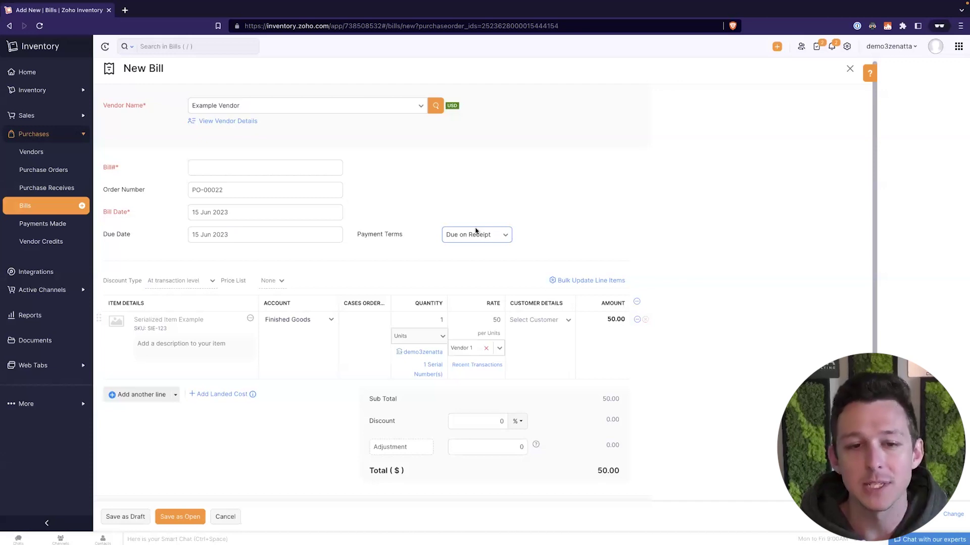
# Enter bill number 123123 and save the bill as open
pyautogui.scroll(-3, 303, 404)
pyautogui.click(190, 516)
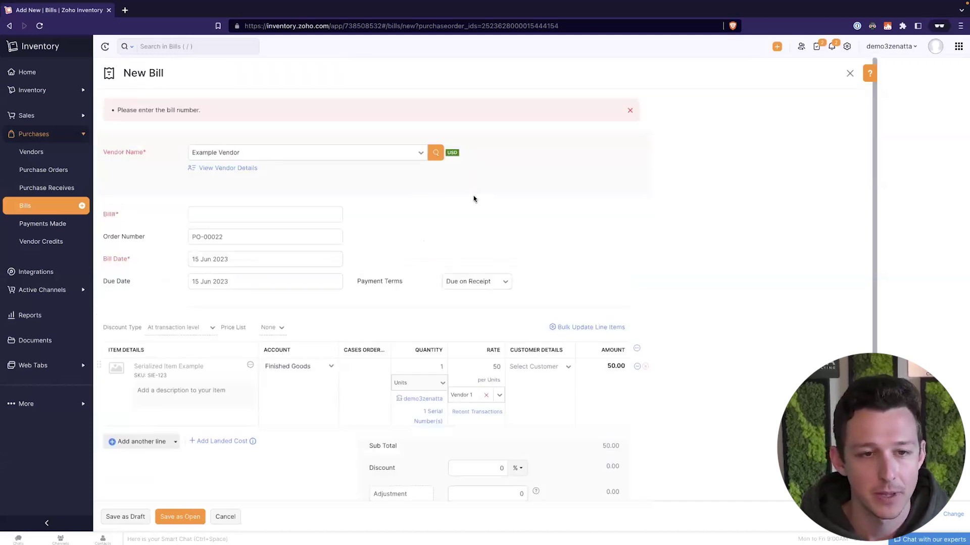
pyautogui.click(306, 172)
pyautogui.write('123123')
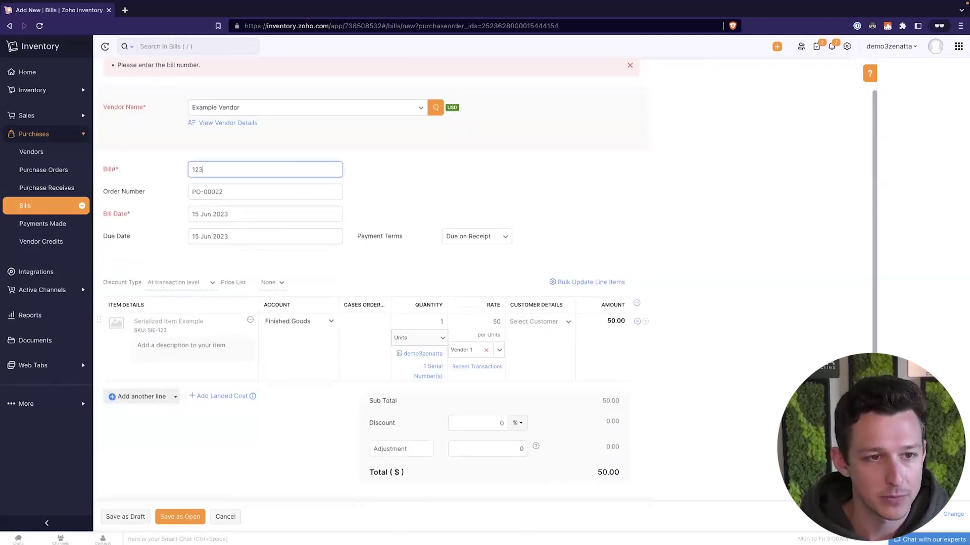
pyautogui.click(180, 517)
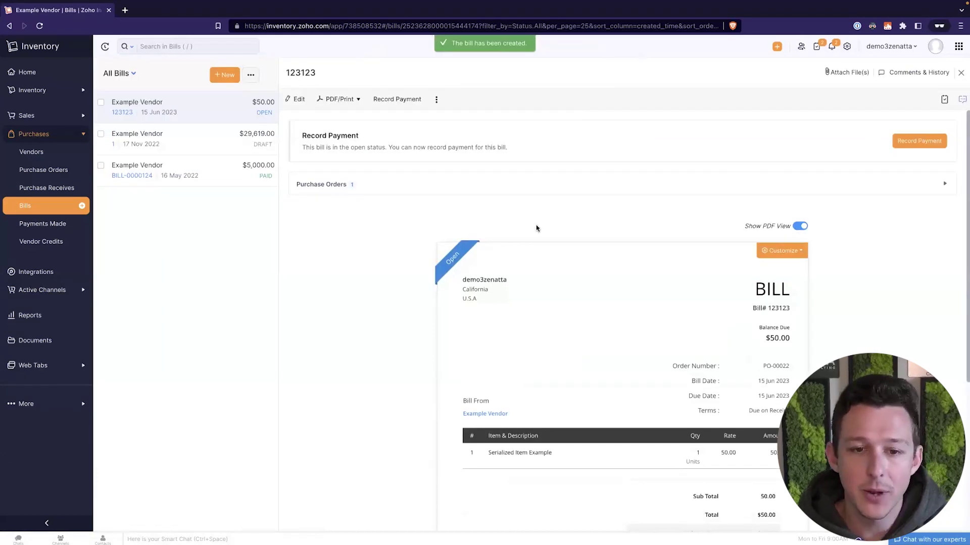
# Record full payment for bill 123123, then go to the items list
pyautogui.click(397, 99)
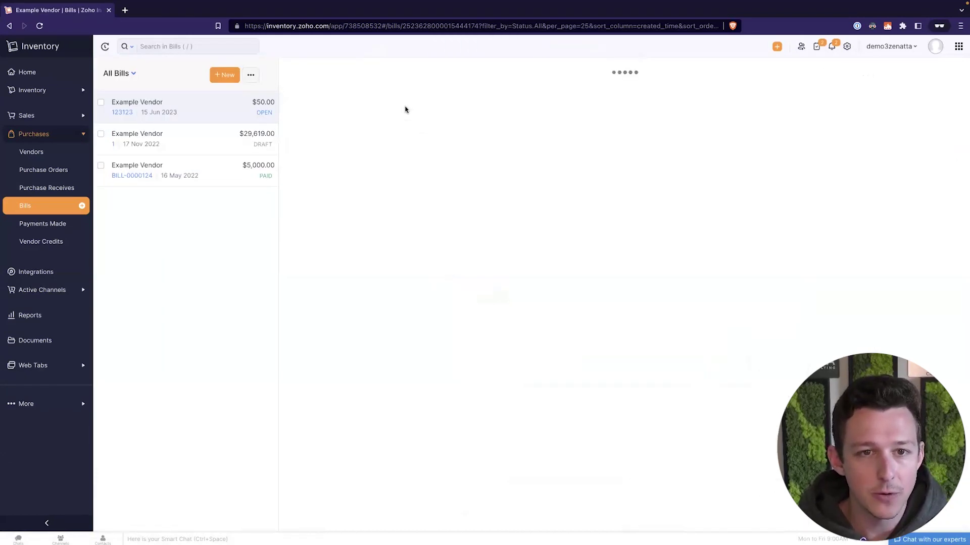
pyautogui.click(311, 333)
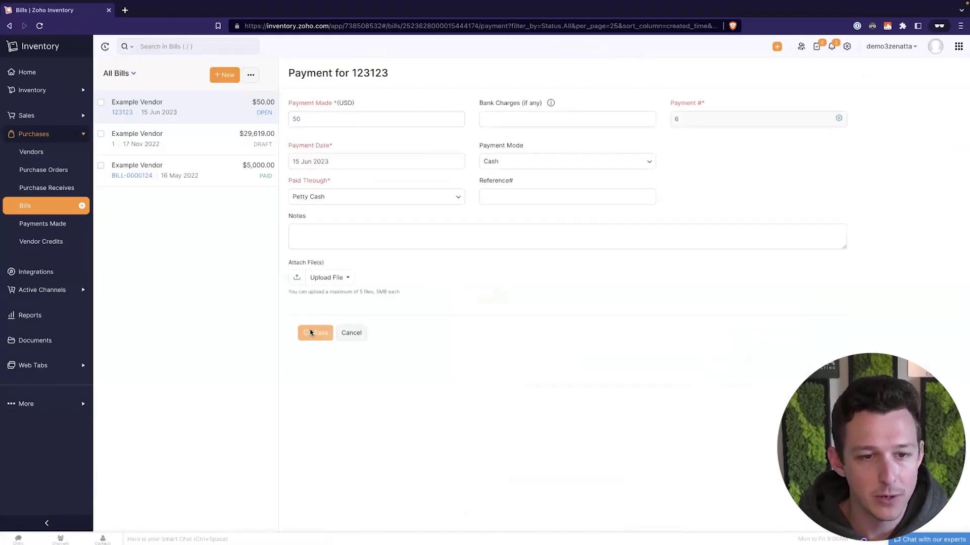
pyautogui.click(32, 90)
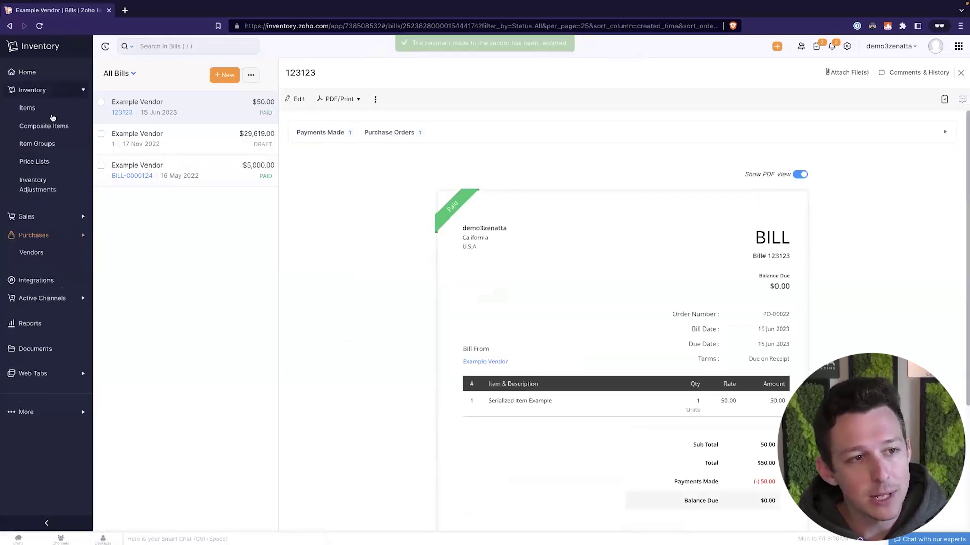
pyautogui.click(51, 108)
# Open Serialized Item Example's serial numbers and check that serial 6 came from bill 123123
pyautogui.click(174, 121)
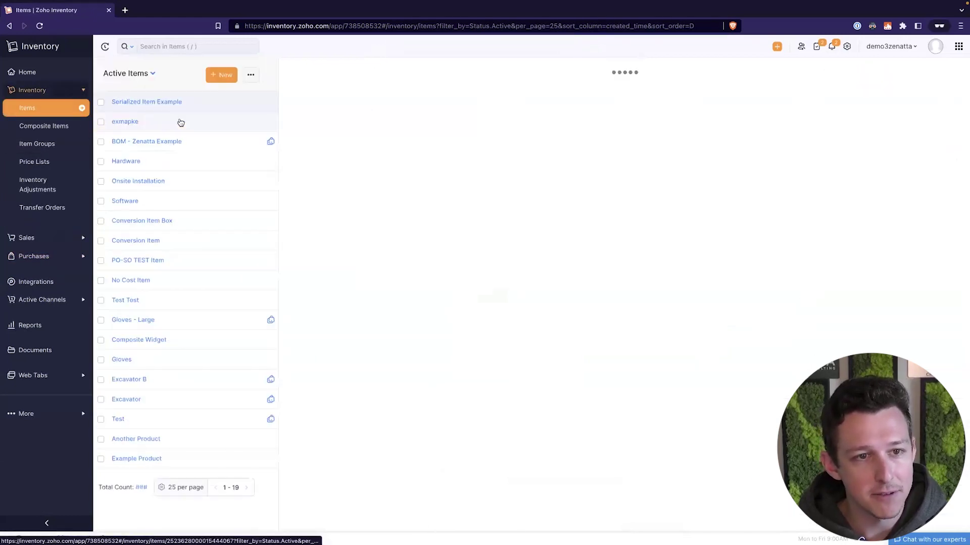
pyautogui.click(359, 108)
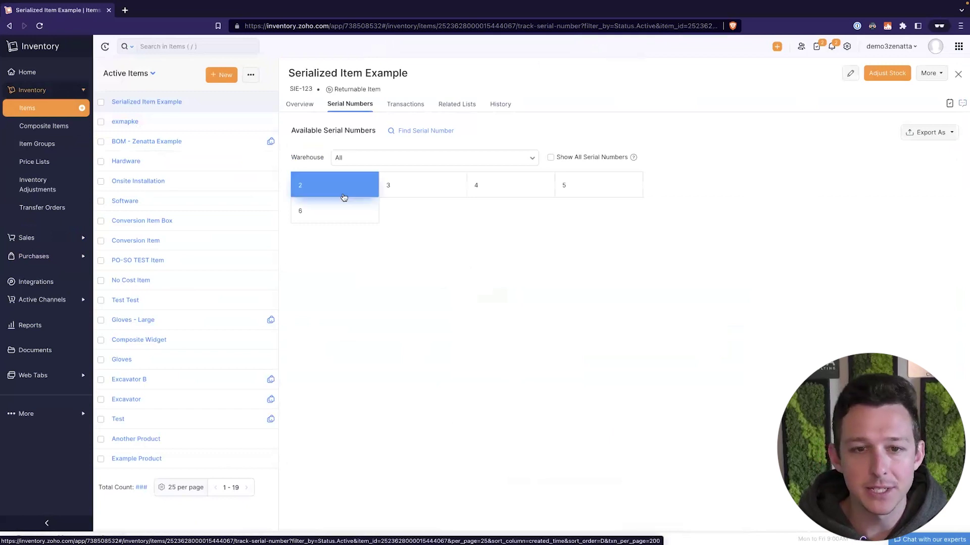
pyautogui.click(341, 208)
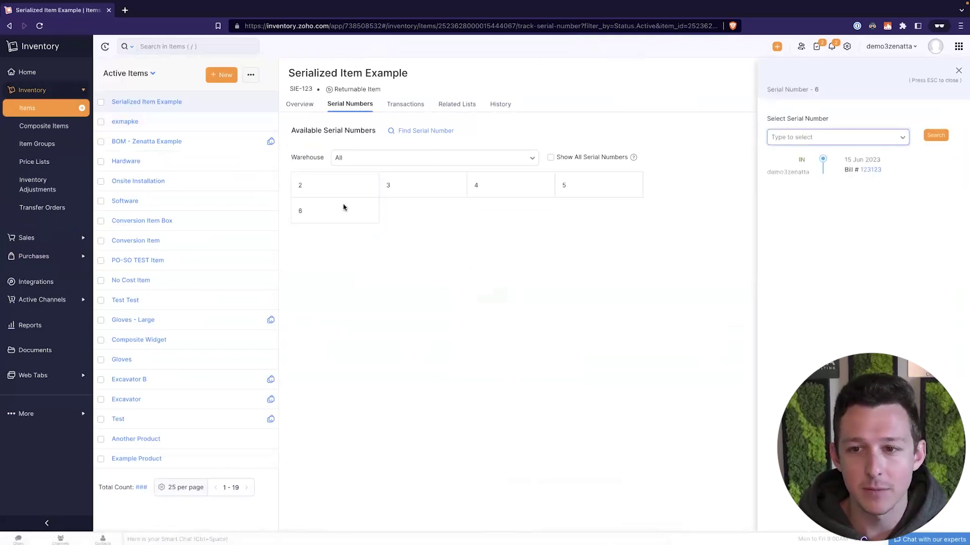
pyautogui.moveTo(798, 161); pyautogui.dragTo(844, 159)
pyautogui.click(917, 171)
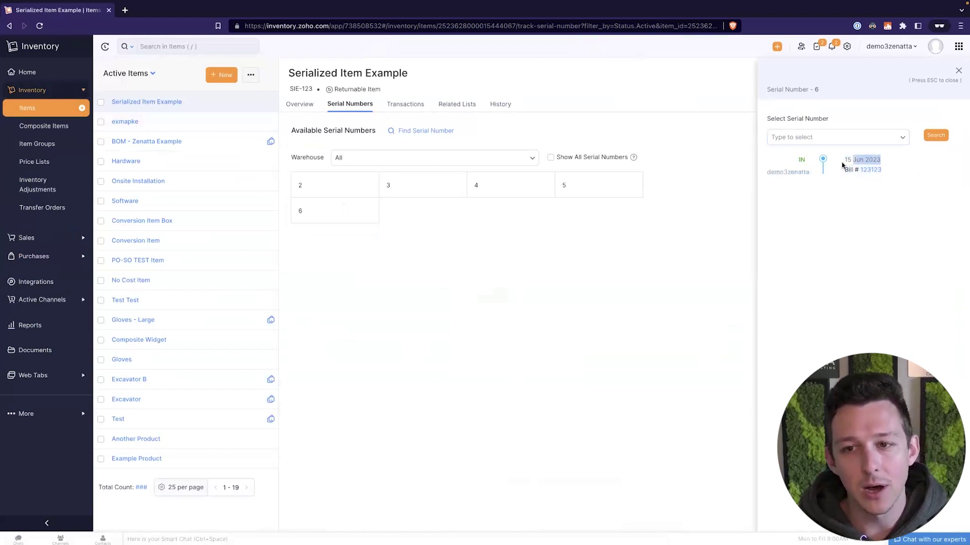
# View serial 3's history, confirming it came from the opening balance
pyautogui.click(418, 186)
pyautogui.moveTo(860, 161); pyautogui.dragTo(895, 161)
pyautogui.tripleClick(894, 161)
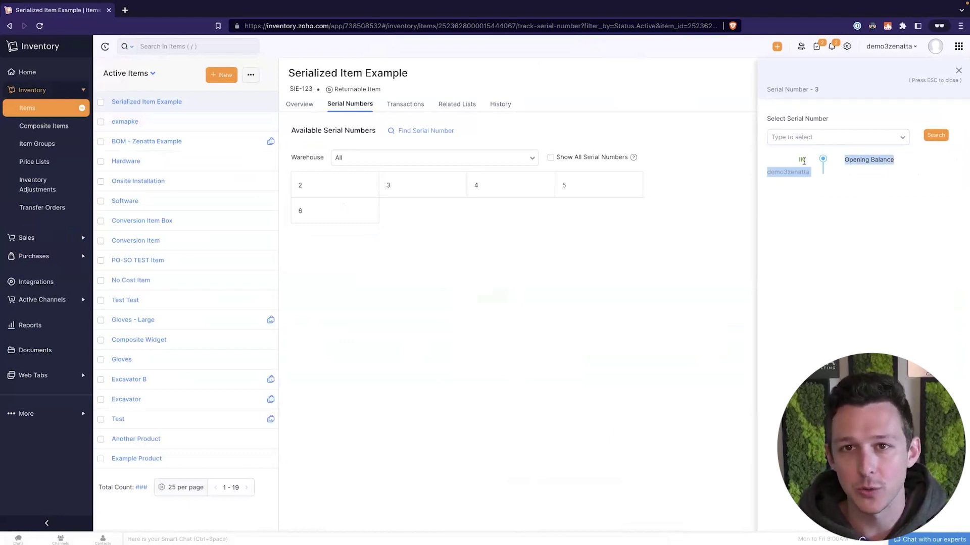
pyautogui.click(455, 229)
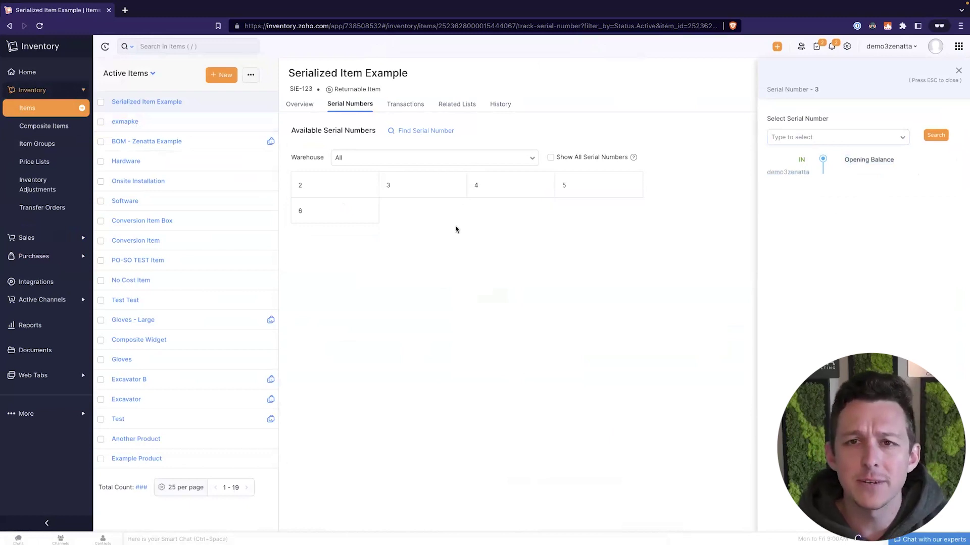